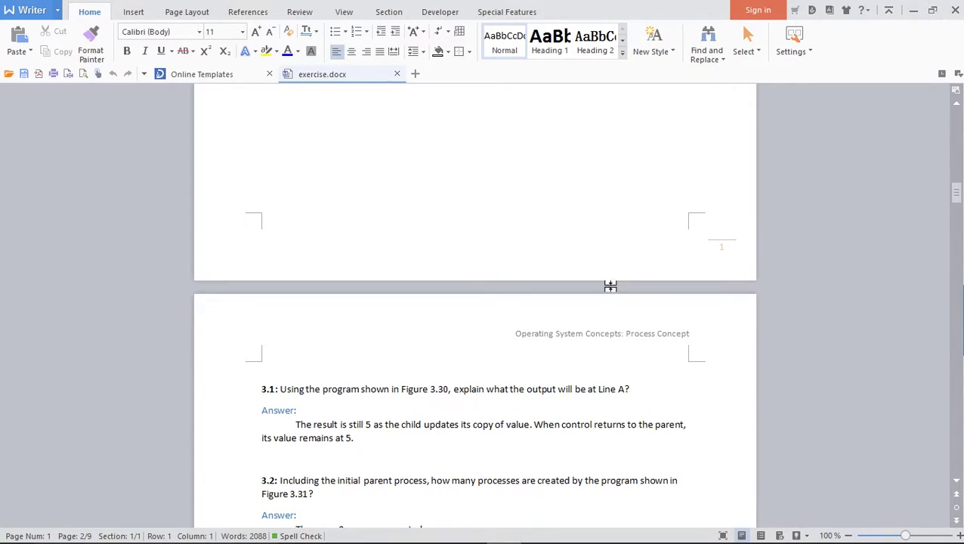
{"action": "scroll", "coordinate": [493, 402], "scroll_direction": "down", "scroll_amount": 6}
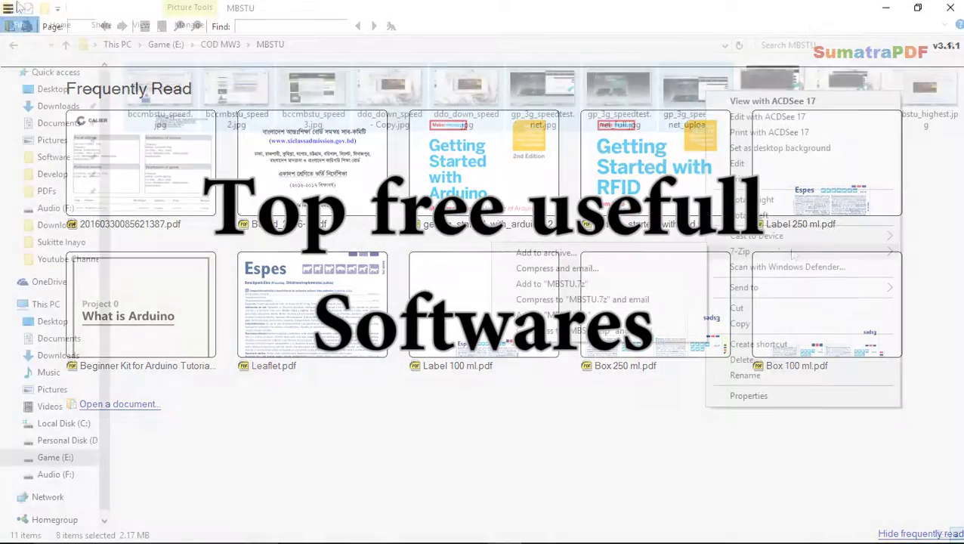
Step: Search the application launcher for "word" and launch Wordpad
{"action": "type", "text": "rd"}
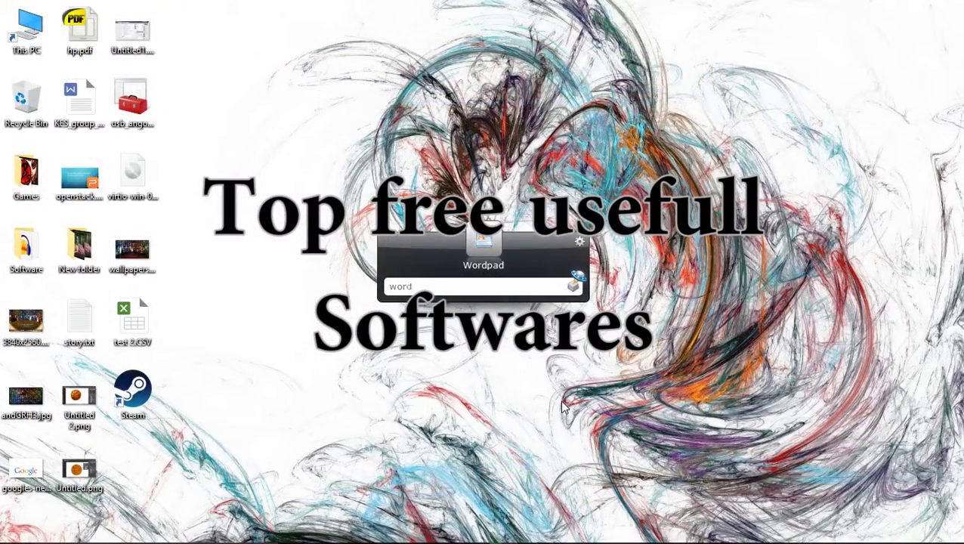
{"action": "key", "text": "Return"}
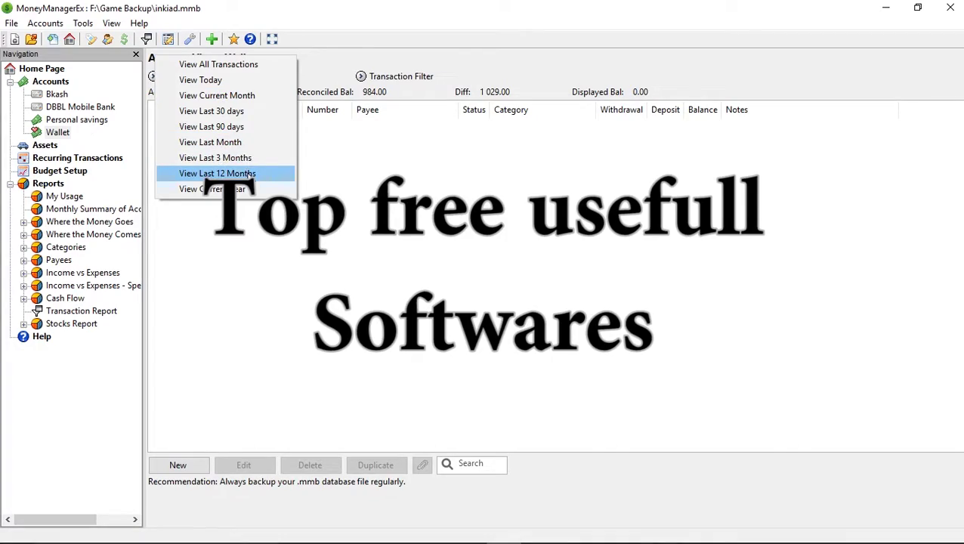
Step: Filter the Wallet account's transactions in MoneyManagerEx to the last 12 months
{"action": "left_click", "coordinate": [227, 173]}
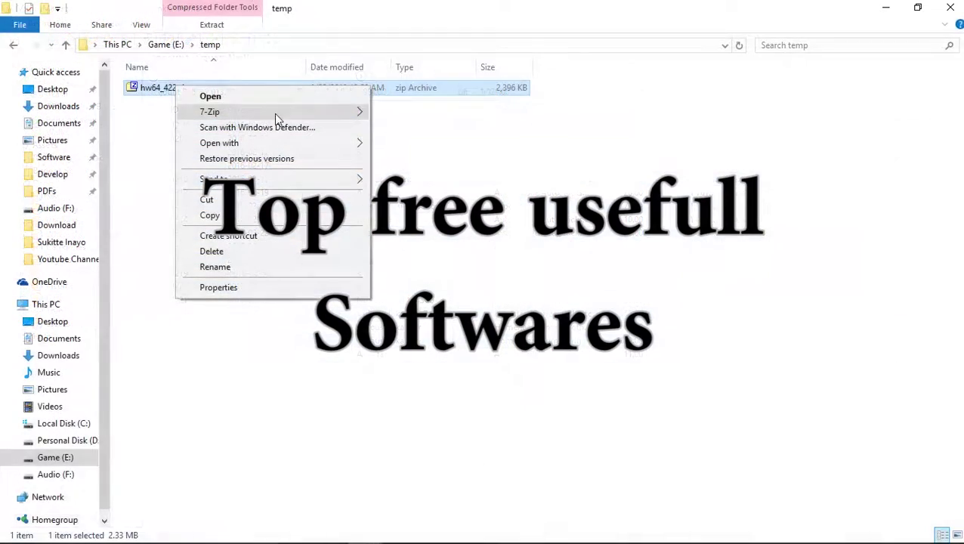
Step: Download the 64-bit x64 .exe installer of 7-Zip 16.02 from its download page with IDM
{"action": "mouse_move", "coordinate": [276, 113]}
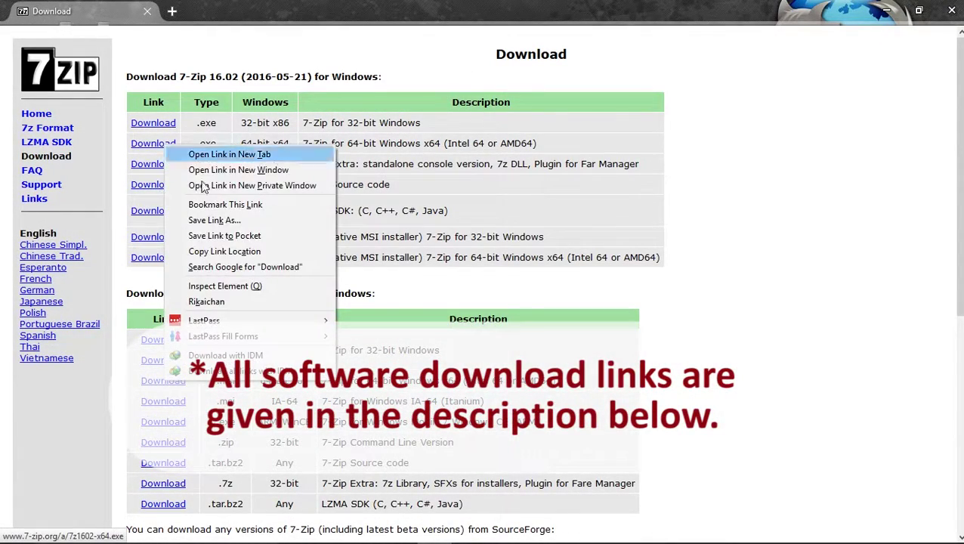
{"action": "left_click", "coordinate": [252, 352]}
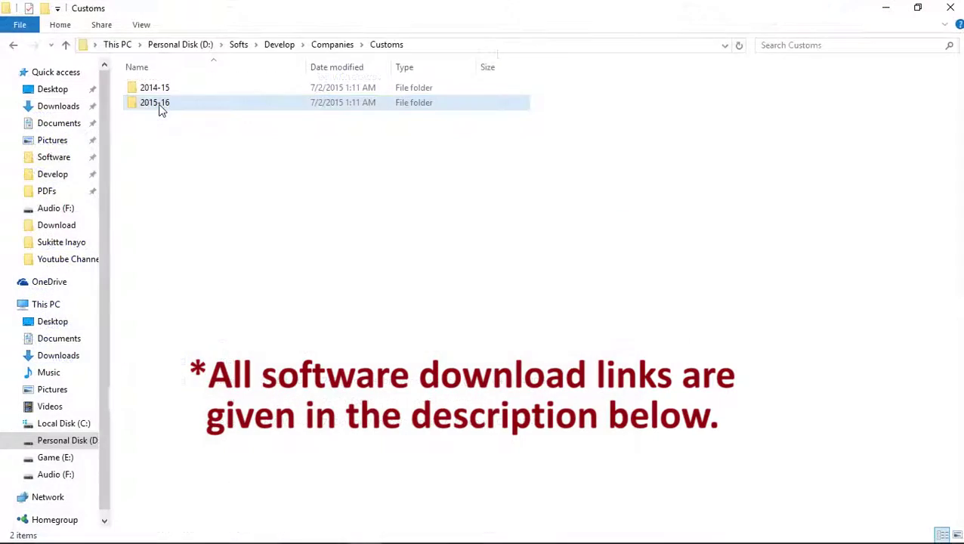
Step: Open the 7-Zip archive settings for the 2015-16 folder in Customs
{"action": "right_click", "coordinate": [159, 107]}
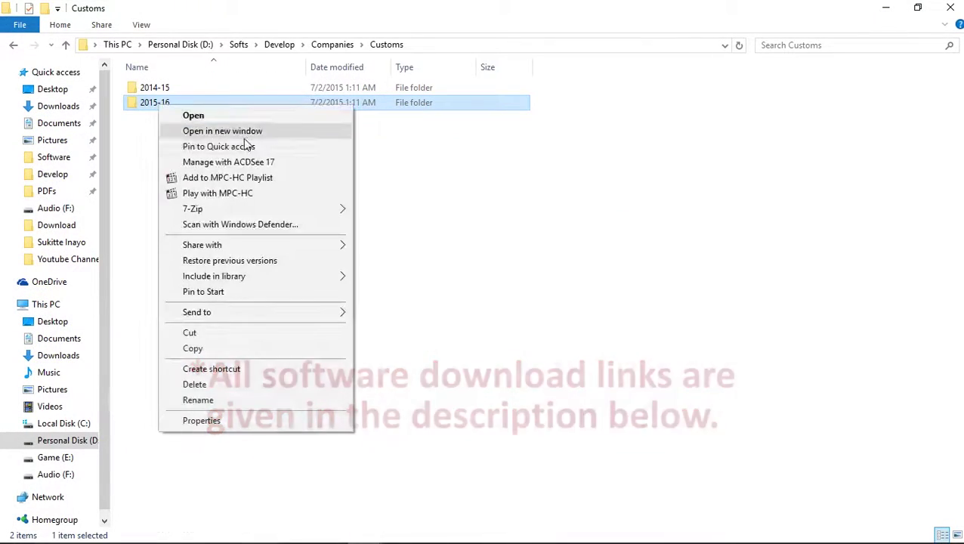
{"action": "mouse_move", "coordinate": [264, 209]}
{"action": "left_click", "coordinate": [404, 210]}
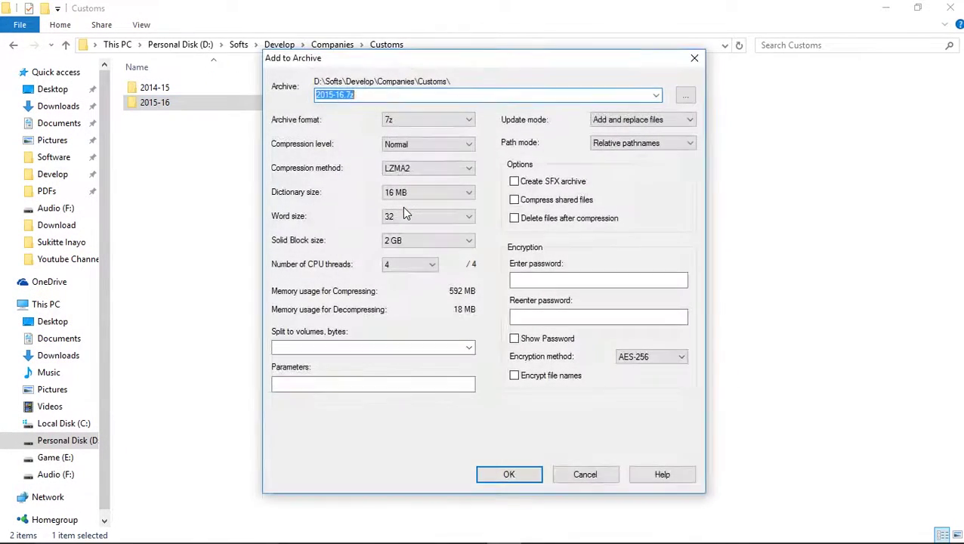
Step: Examine the available archive formats, compression levels, compression methods and CPU thread counts for the new archive
{"action": "left_click", "coordinate": [418, 127]}
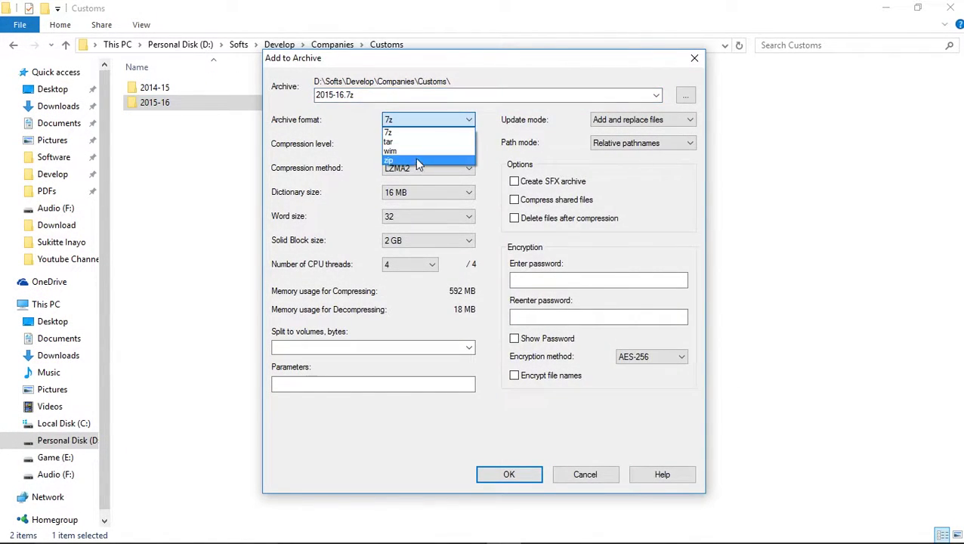
{"action": "left_click", "coordinate": [344, 159]}
{"action": "left_click", "coordinate": [408, 144]}
{"action": "left_click", "coordinate": [490, 190]}
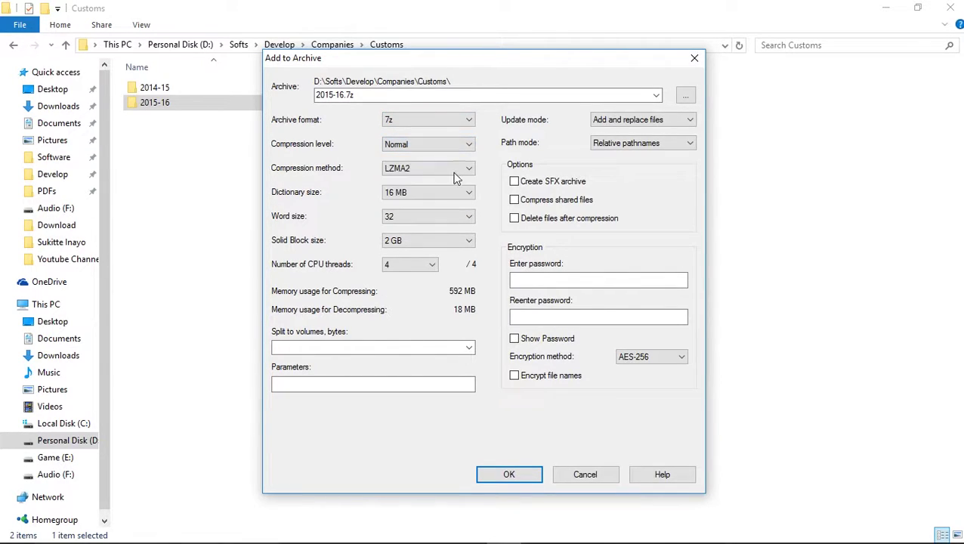
{"action": "left_click", "coordinate": [454, 168]}
{"action": "left_click", "coordinate": [334, 188]}
{"action": "left_click", "coordinate": [417, 264]}
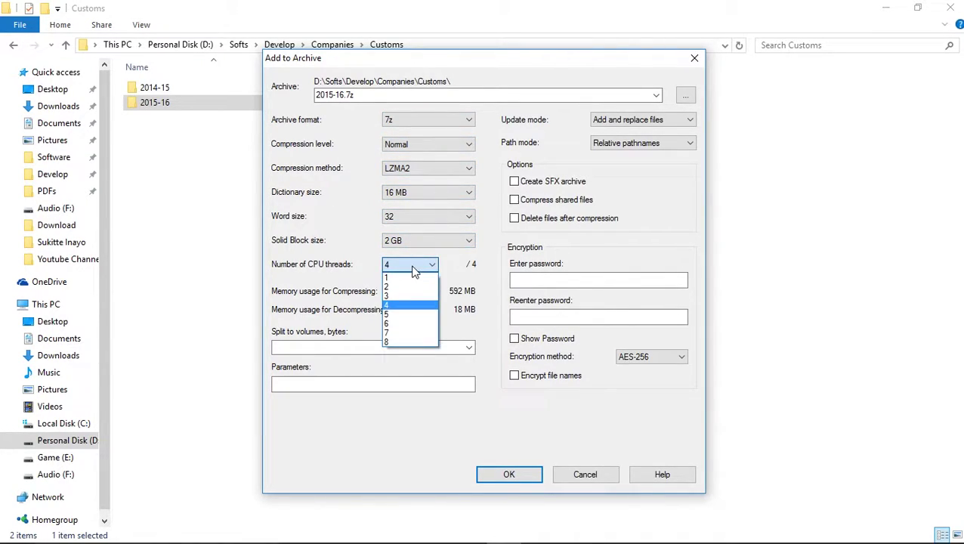
Step: Set the archive to split into volumes of 2MB and go through the encryption password fields without filling them
{"action": "left_click", "coordinate": [467, 347]}
{"action": "left_click", "coordinate": [468, 347]}
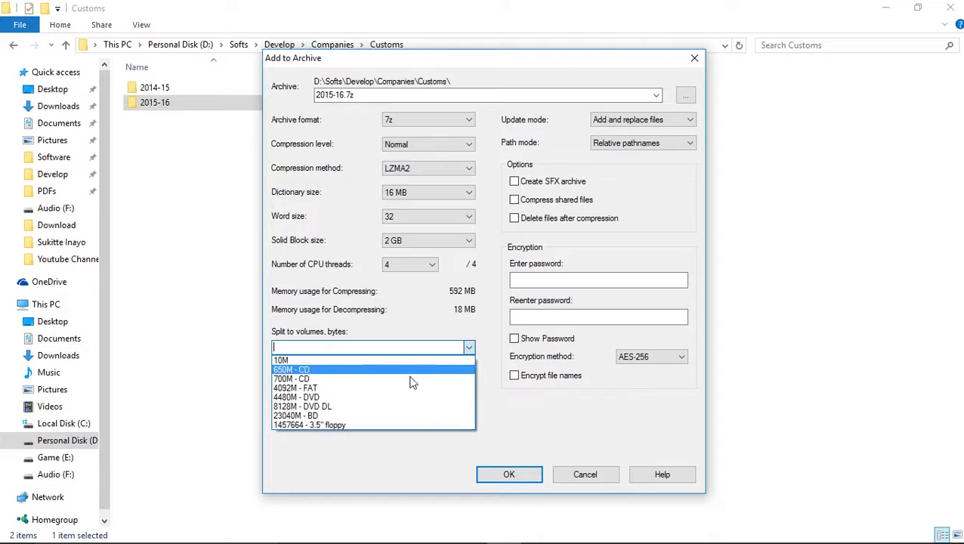
{"action": "left_click", "coordinate": [320, 349]}
{"action": "type", "text": "2MB"}
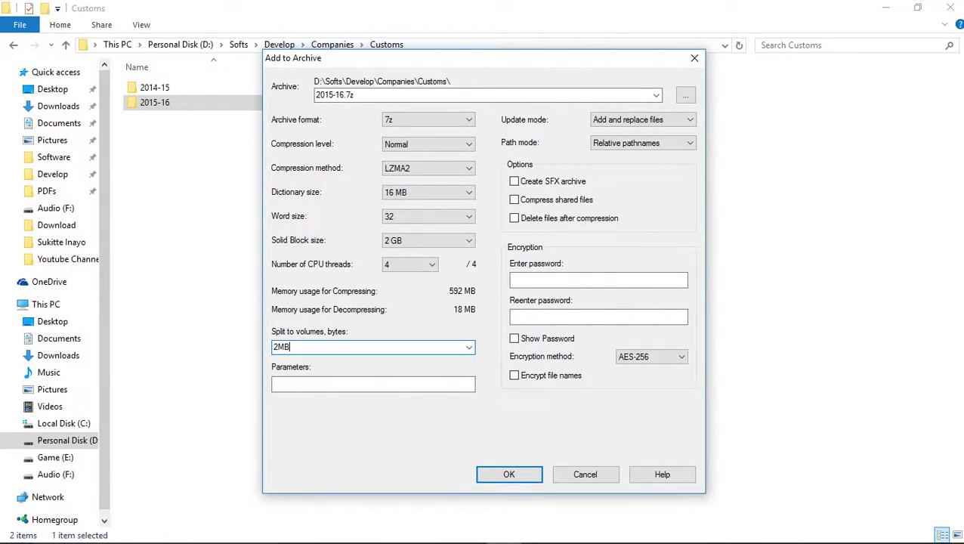
{"action": "left_click", "coordinate": [581, 281]}
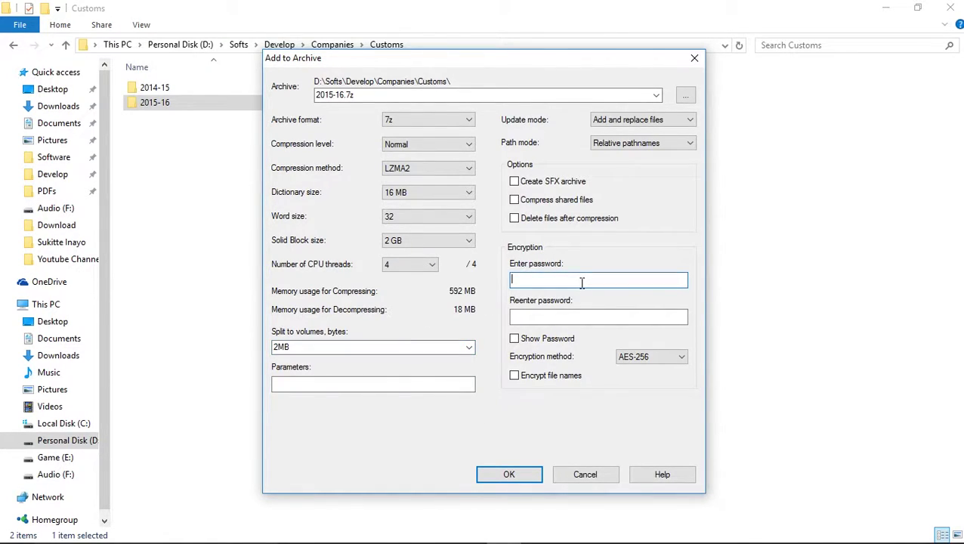
{"action": "left_click", "coordinate": [575, 317]}
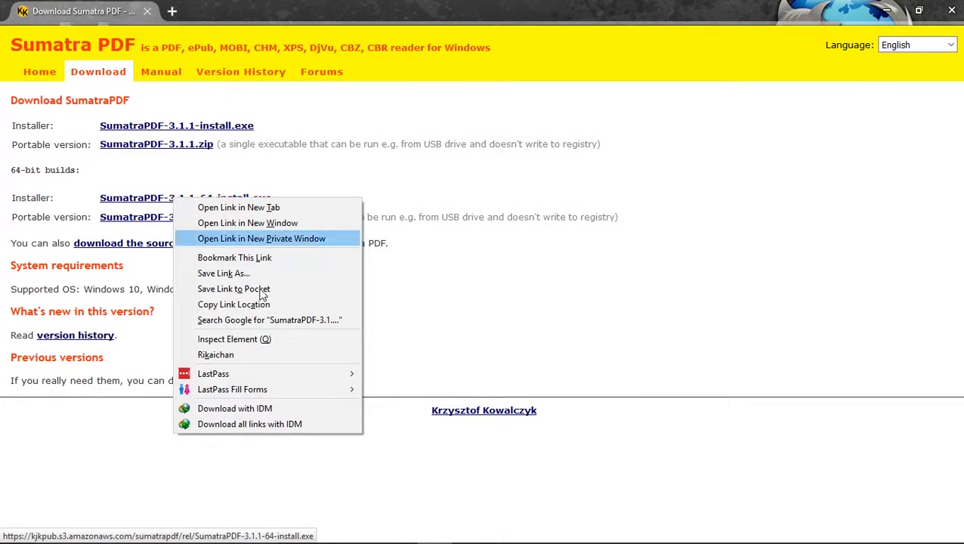
Step: Download the 64-bit SumatraPDF 3.1.1 installer from the Sumatra PDF website with IDM
{"action": "left_click", "coordinate": [275, 408]}
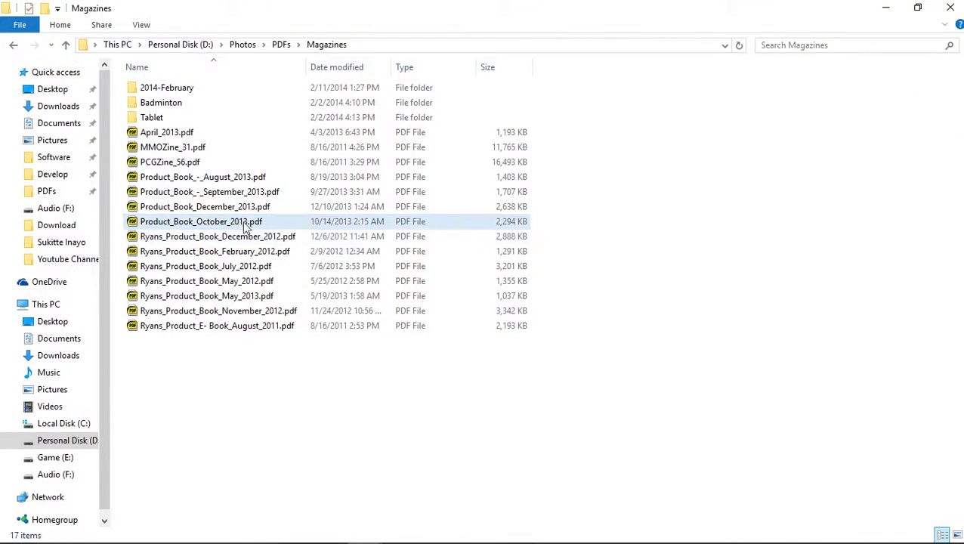
Step: Open Product_Book_October_2013.pdf from the Magazines folder, read through to page 3 and close the viewer
{"action": "double_click", "coordinate": [242, 220]}
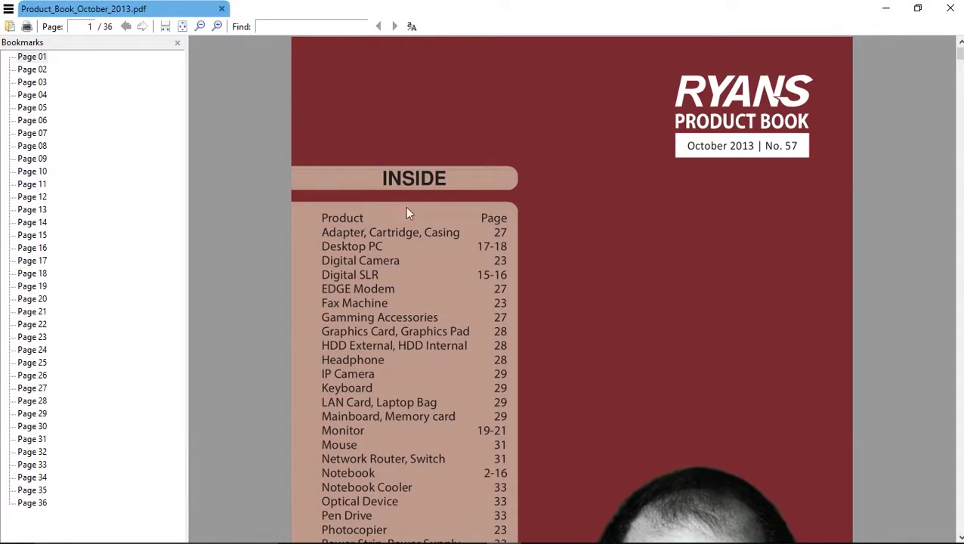
{"action": "scroll", "coordinate": [764, 279], "scroll_direction": "down", "scroll_amount": 15}
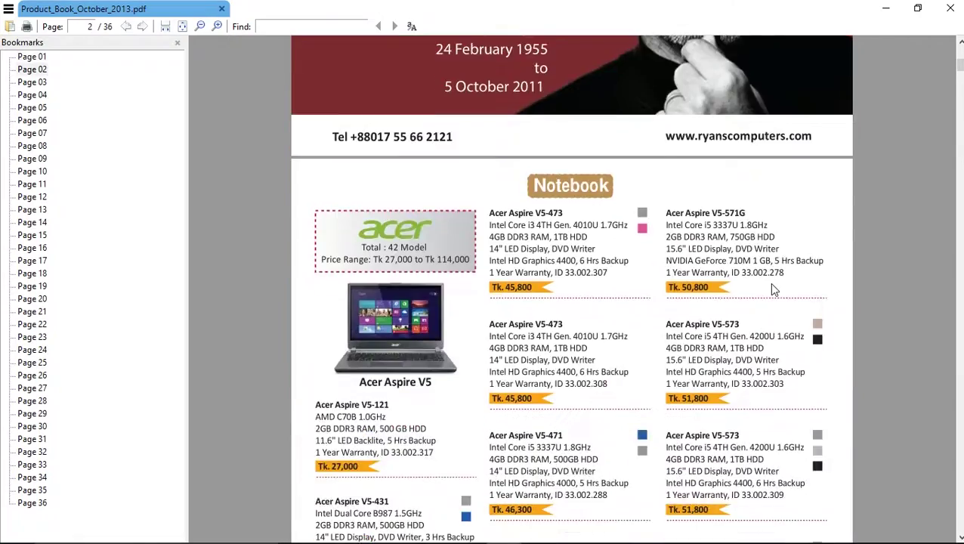
{"action": "scroll", "coordinate": [875, 156], "scroll_direction": "down", "scroll_amount": 10}
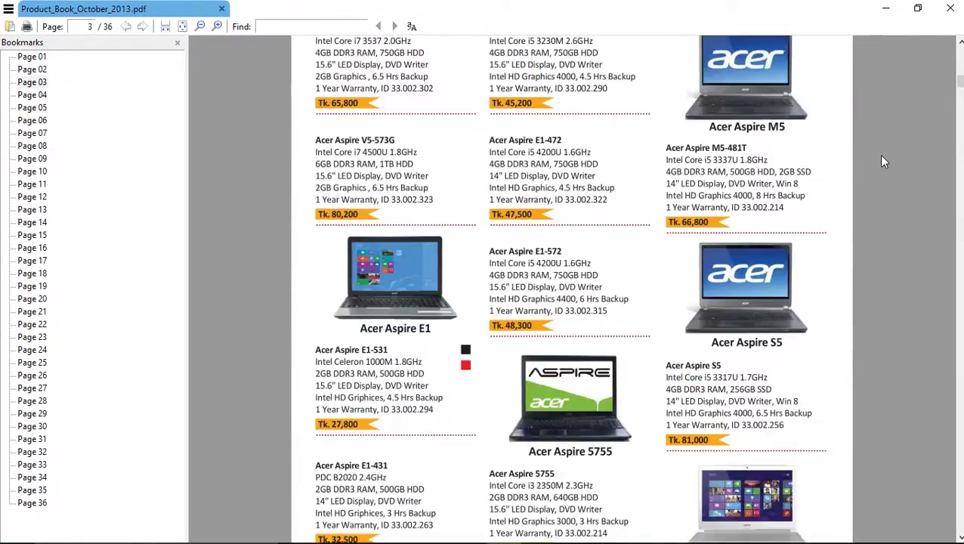
{"action": "left_click", "coordinate": [951, 7]}
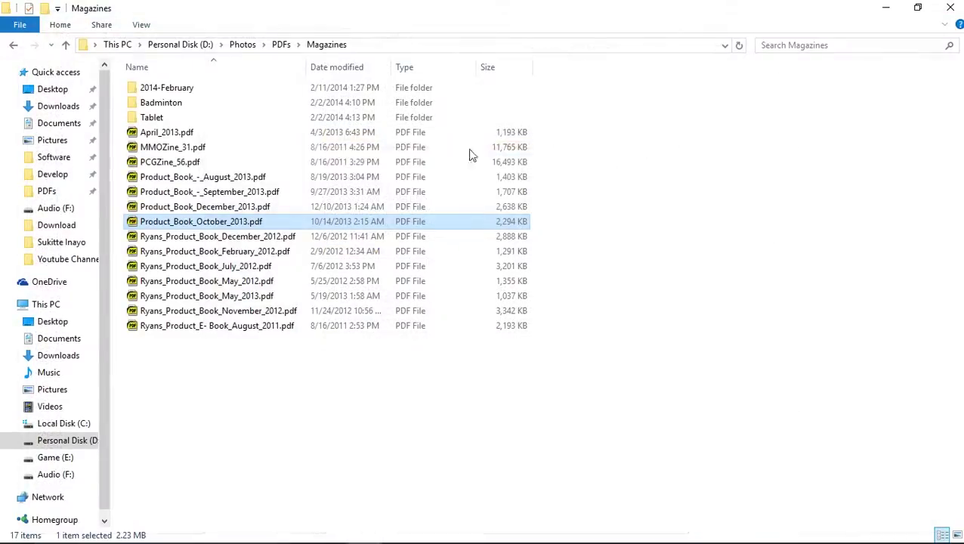
Step: Reopen Product_Book_October_2013.pdf to check the page at which reading resumes, and close the viewer
{"action": "double_click", "coordinate": [258, 221]}
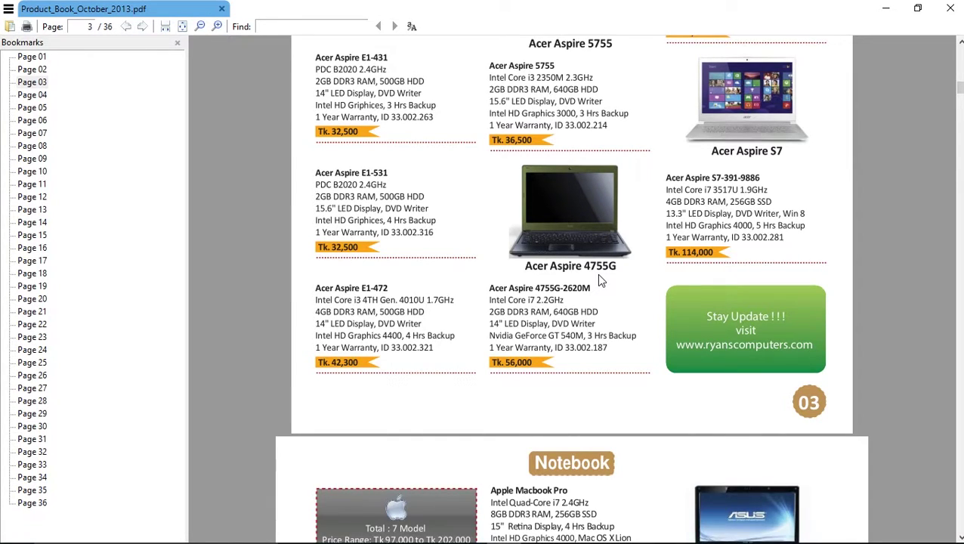
{"action": "left_click", "coordinate": [954, 6]}
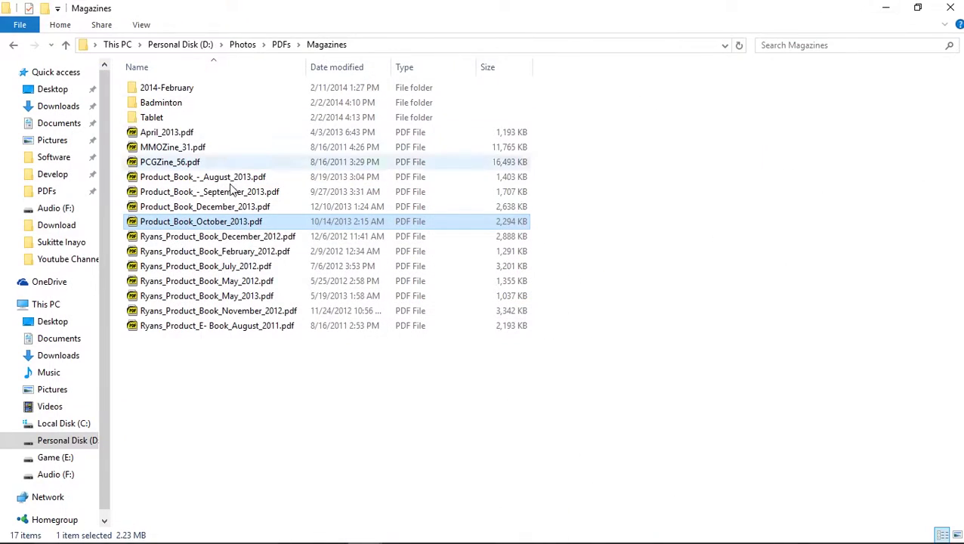
Step: Open Ryans_Product_Book_December_2012.pdf, view its second page, and switch between it and the October 2013 product book
{"action": "left_click", "coordinate": [204, 239]}
{"action": "double_click", "coordinate": [205, 239]}
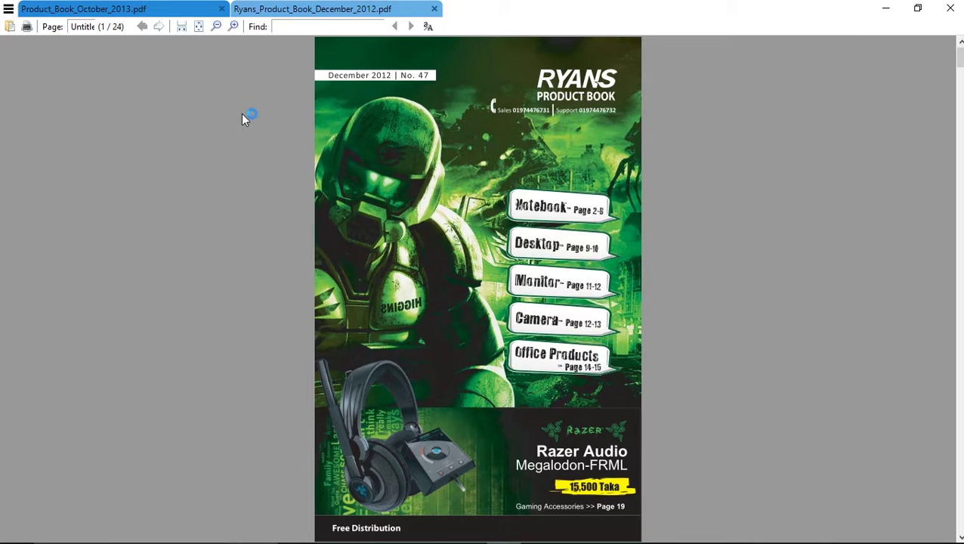
{"action": "left_click", "coordinate": [509, 214]}
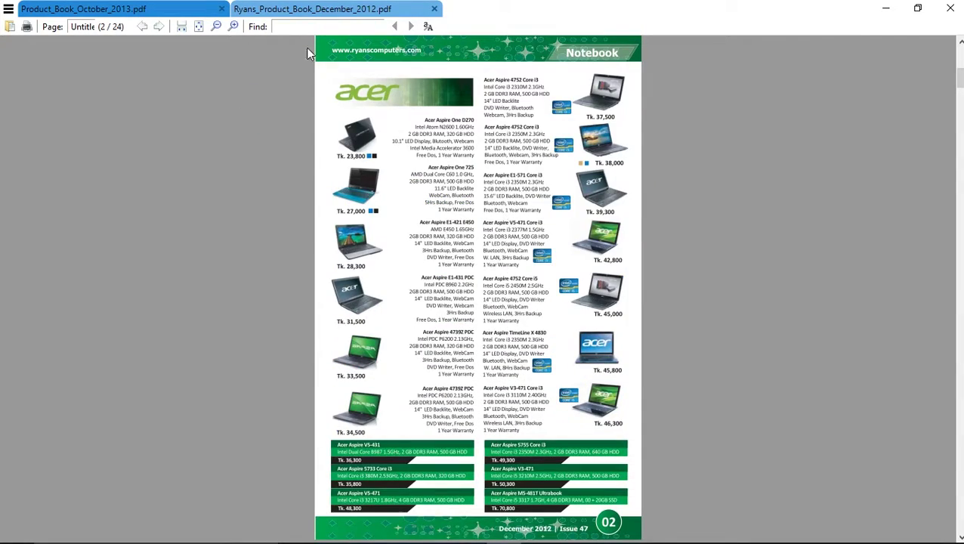
{"action": "left_click", "coordinate": [164, 6]}
{"action": "left_click", "coordinate": [308, 6]}
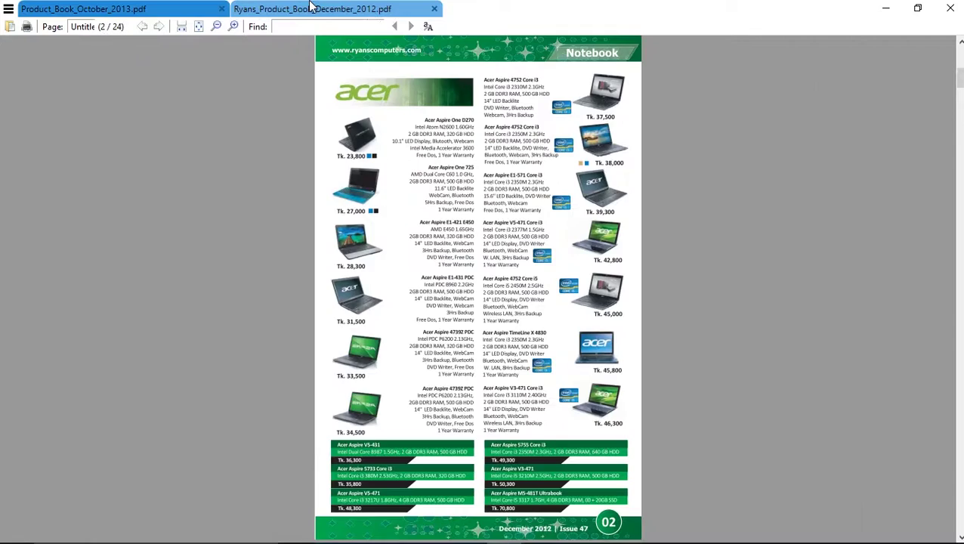
{"action": "left_click", "coordinate": [195, 7]}
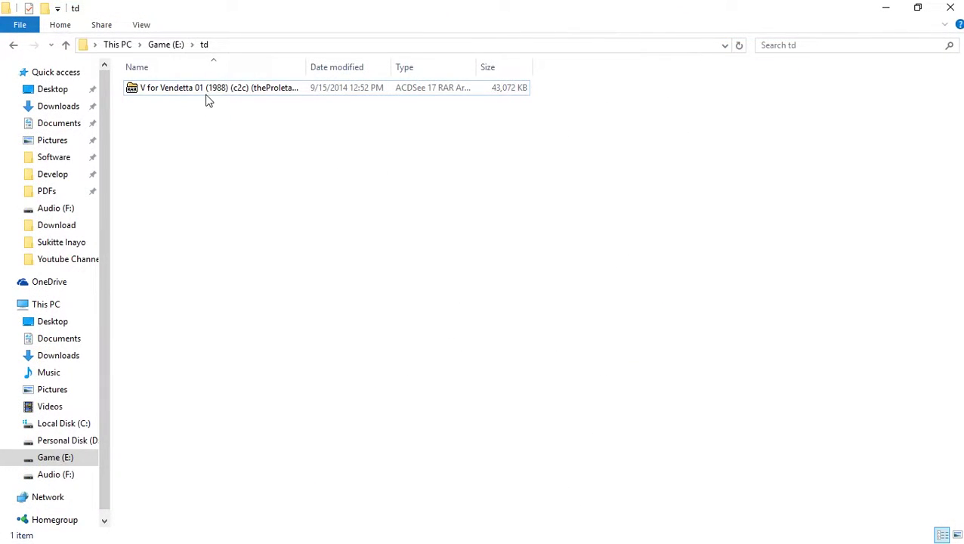
Step: Open the V for Vendetta 01 comic archive from the td folder in SumatraPDF and browse its pages
{"action": "left_click", "coordinate": [206, 90]}
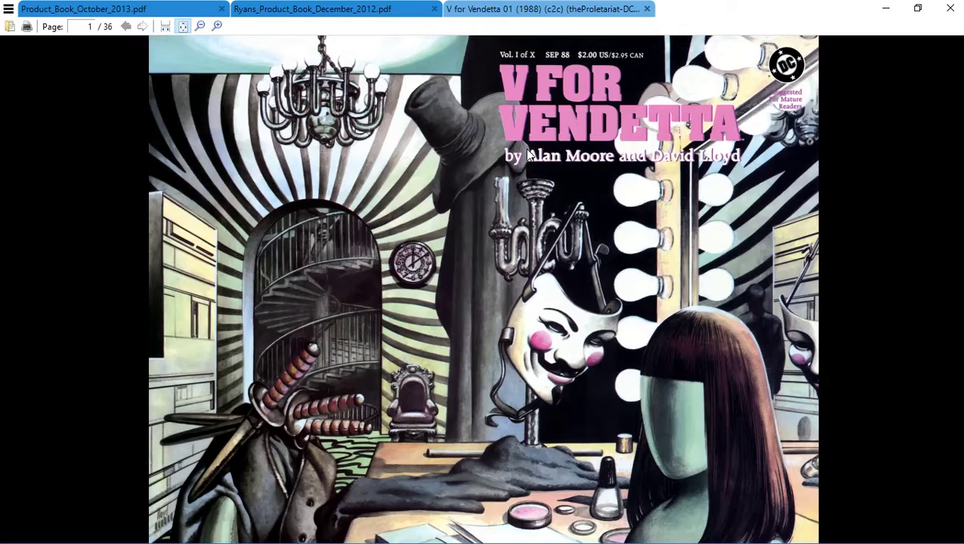
{"action": "scroll", "coordinate": [527, 154], "scroll_direction": "down", "scroll_amount": 2}
{"action": "scroll", "coordinate": [527, 155], "scroll_direction": "up", "scroll_amount": 1}
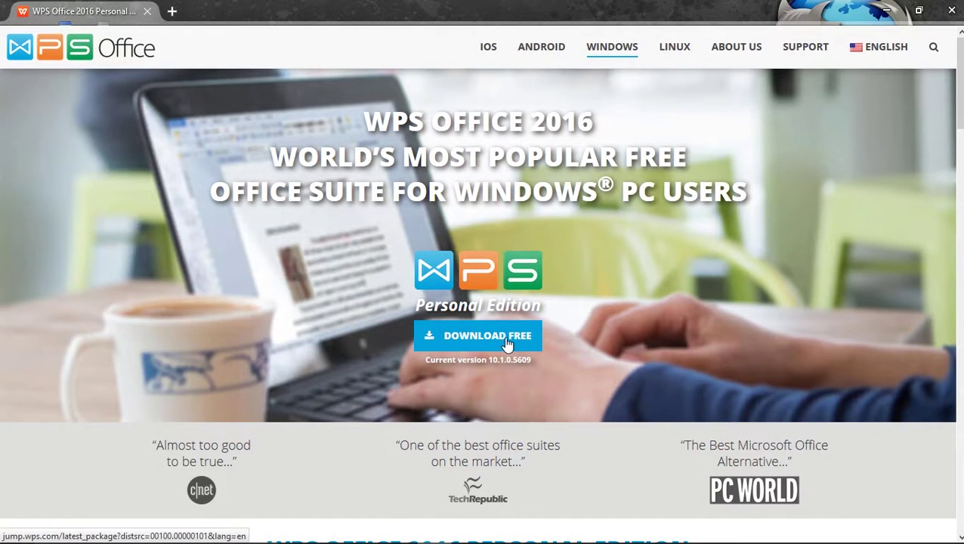
Step: Download the free WPS Office 2016 Personal Edition for Windows from its website
{"action": "left_click", "coordinate": [508, 344]}
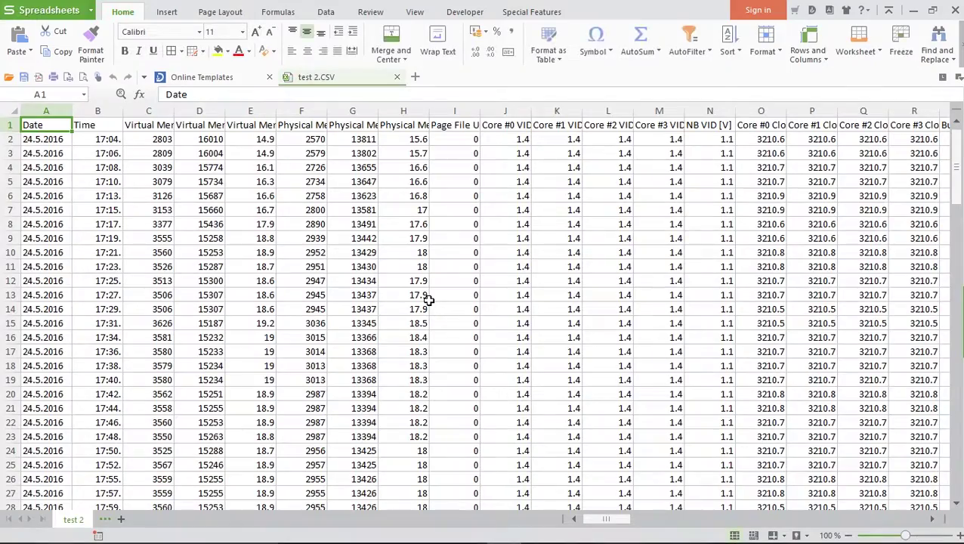
Step: Look through the data rows of test 2.CSV in WPS Spreadsheets
{"action": "scroll", "coordinate": [429, 300], "scroll_direction": "down", "scroll_amount": 5}
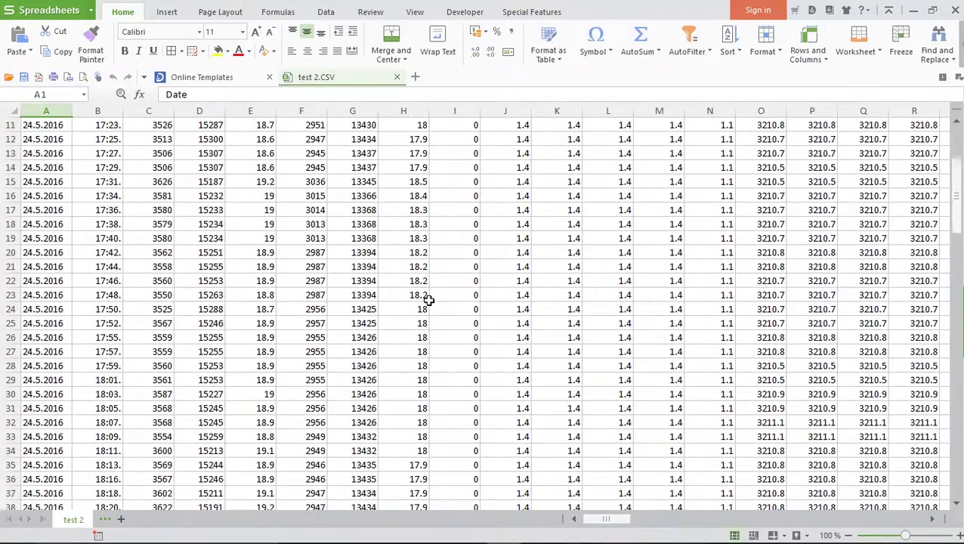
{"action": "scroll", "coordinate": [428, 300], "scroll_direction": "up", "scroll_amount": 3}
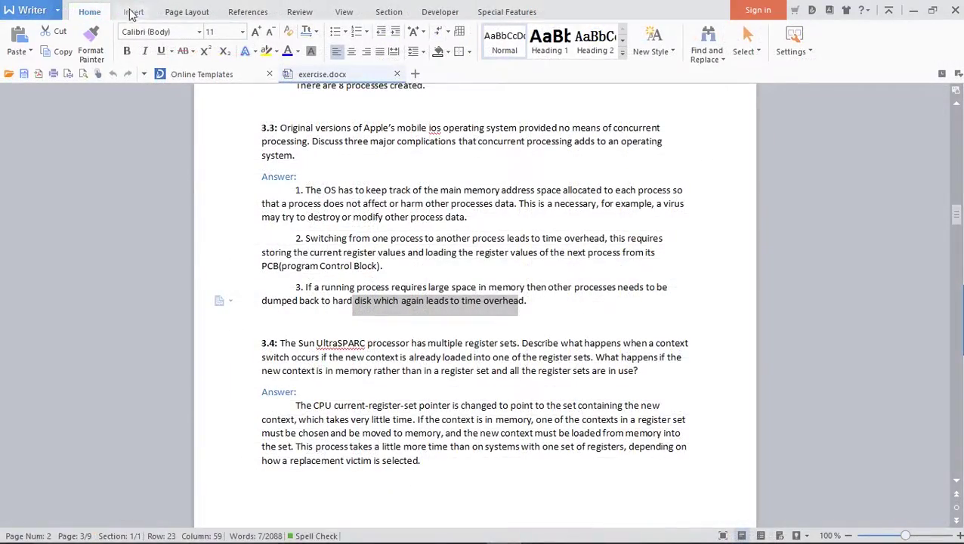
Step: Examine the insertion commands and table options offered for exercise.docx in WPS Writer
{"action": "left_click", "coordinate": [133, 14]}
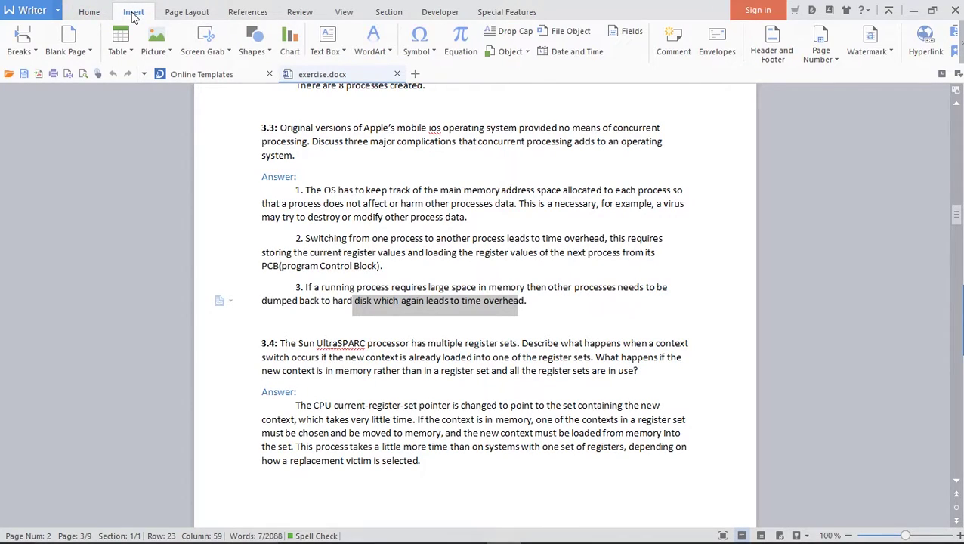
{"action": "left_click", "coordinate": [364, 189]}
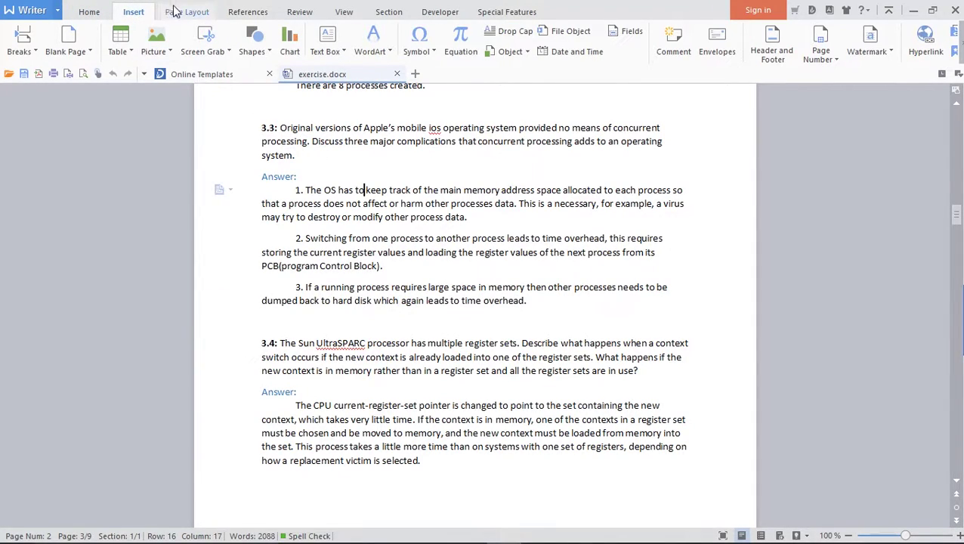
{"action": "left_click", "coordinate": [119, 41]}
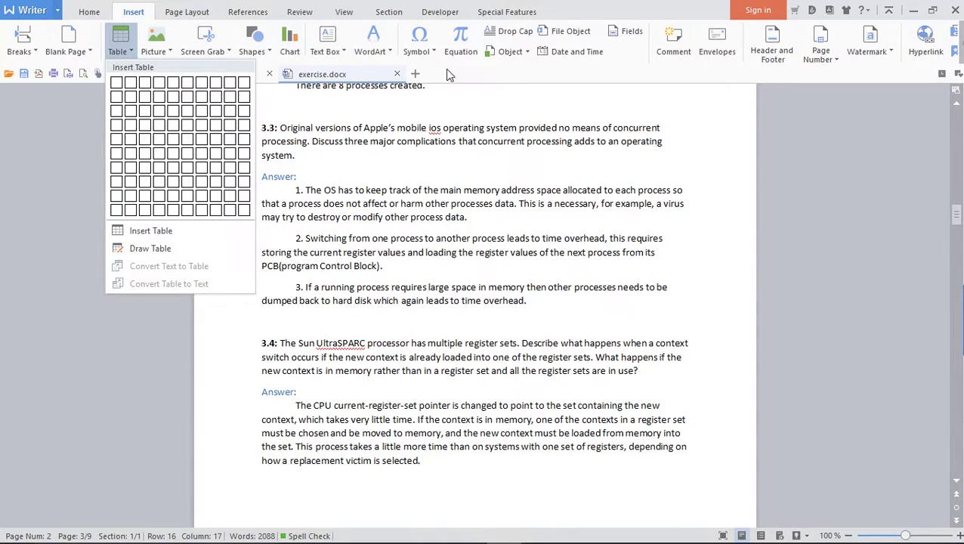
{"action": "left_click", "coordinate": [467, 76]}
{"action": "left_click", "coordinate": [960, 45]}
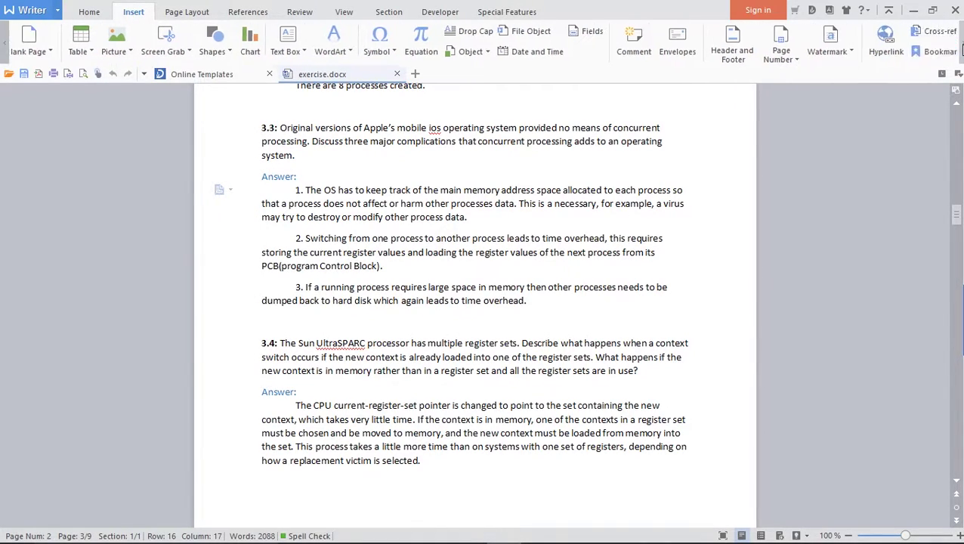
Step: Look over the insertion commands and page layout options for exercise.docx in WPS Writer
{"action": "left_click", "coordinate": [4, 45]}
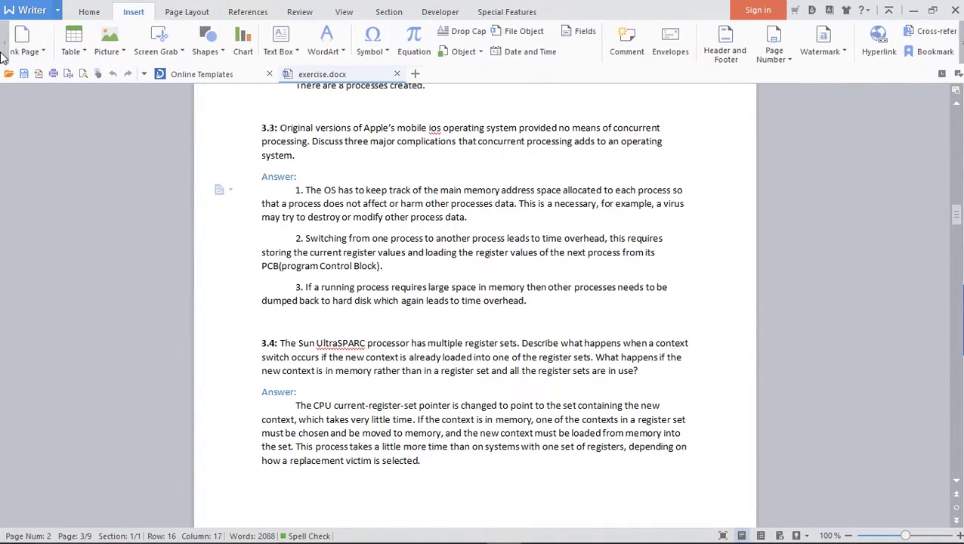
{"action": "left_click", "coordinate": [187, 11]}
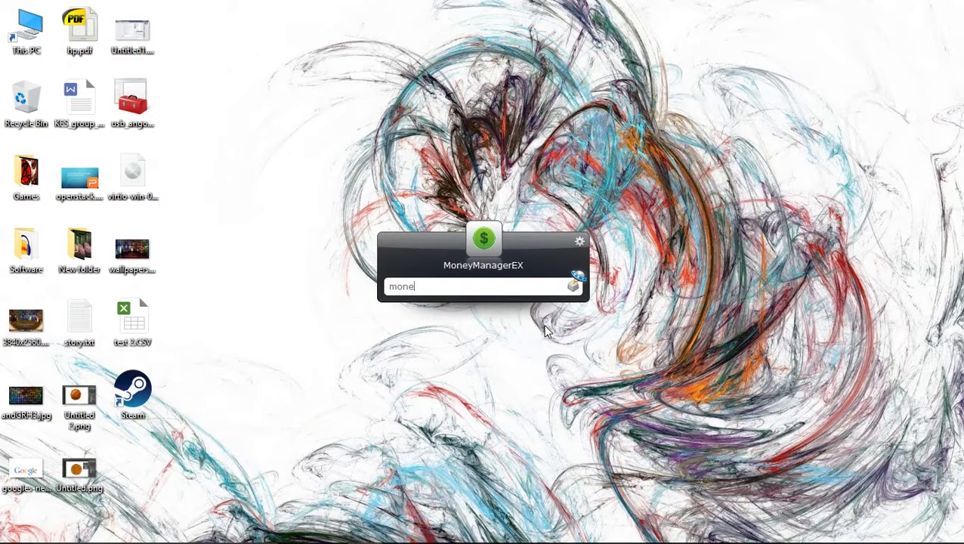
Step: Launch MoneyManagerEX and create a new database file named adas on the Desktop
{"action": "key", "text": "Return"}
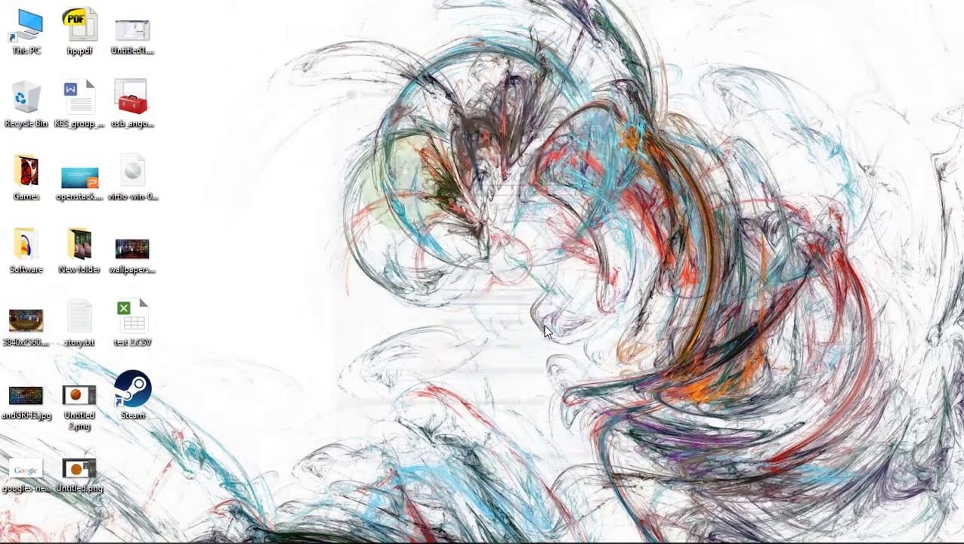
{"action": "left_click", "coordinate": [476, 302]}
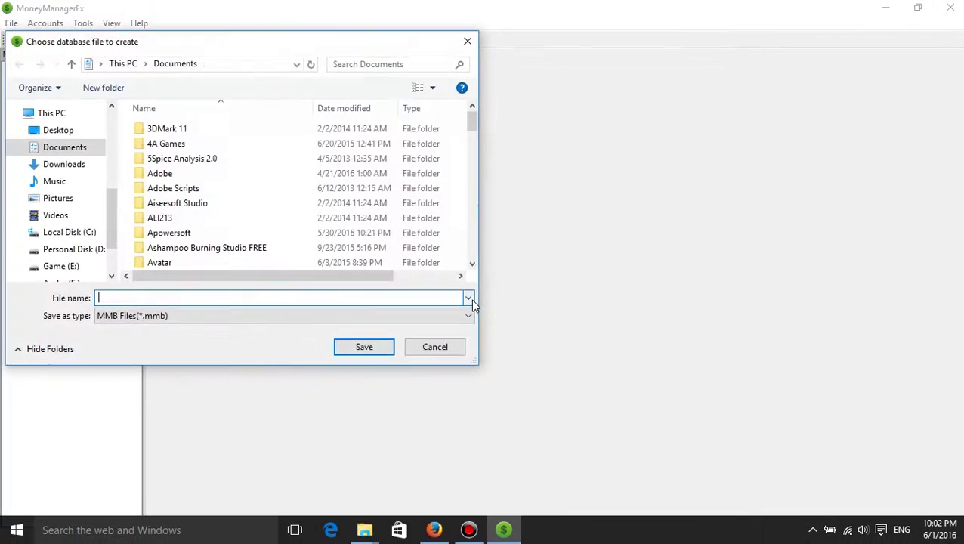
{"action": "left_click", "coordinate": [70, 130]}
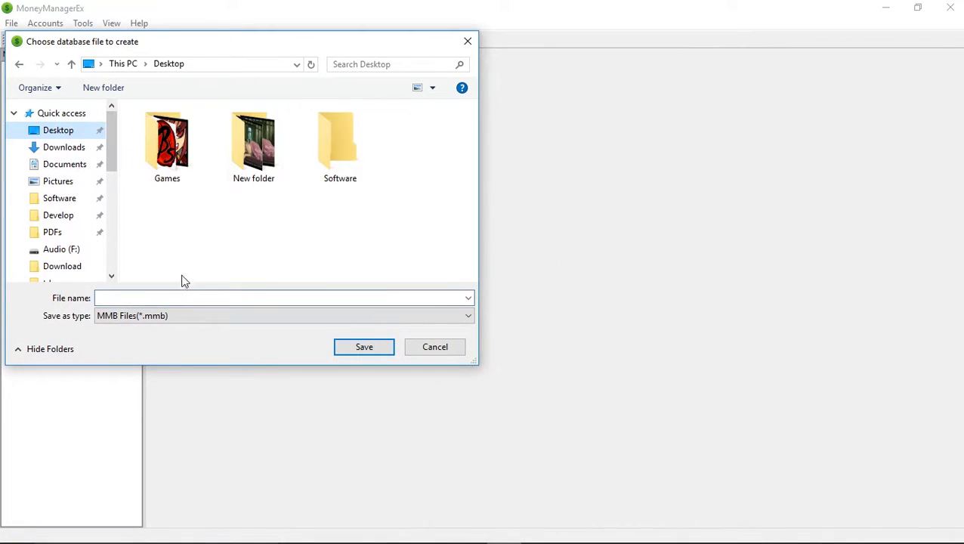
{"action": "left_click", "coordinate": [163, 298]}
{"action": "type", "text": "adas"}
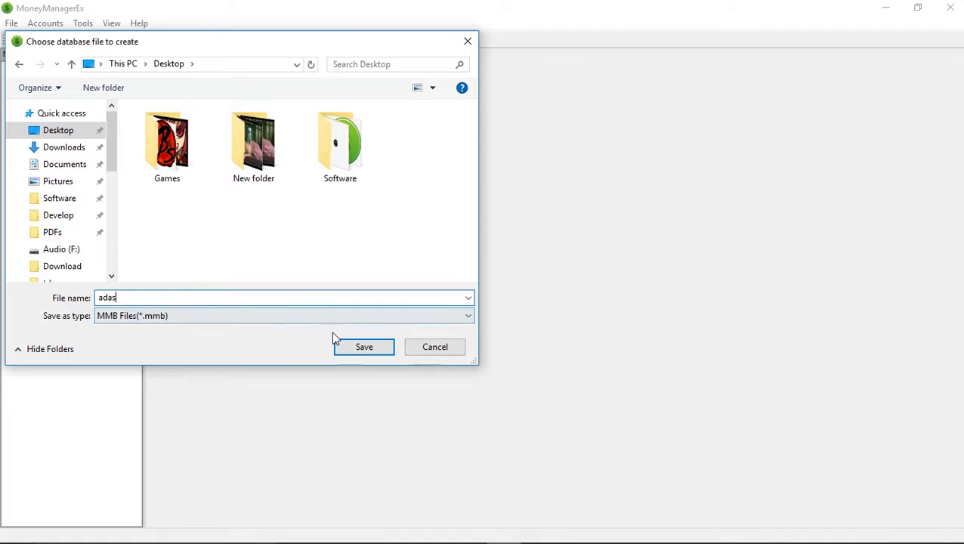
{"action": "left_click", "coordinate": [370, 347]}
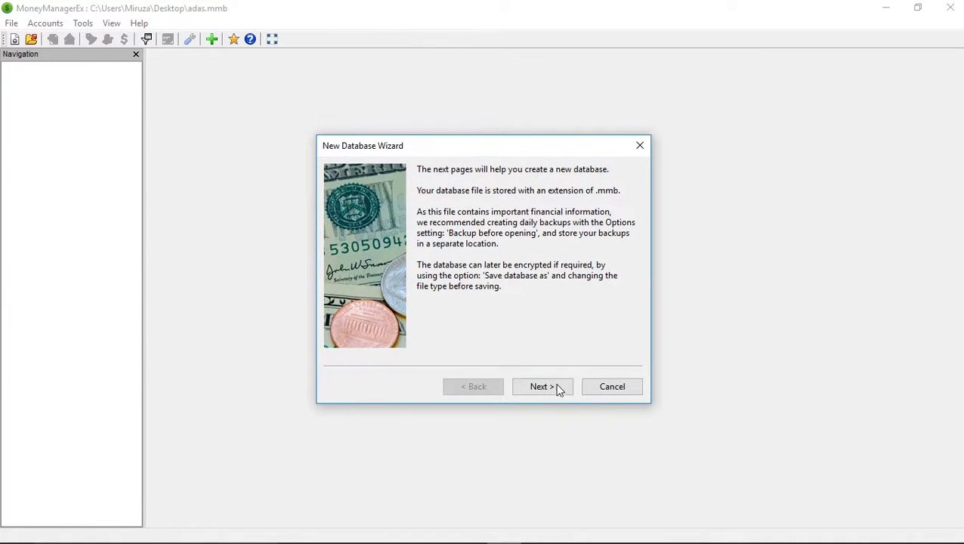
Step: Set the new database's base currency to Bangladeshi taka, leave the user name empty and finish the database setup
{"action": "left_click", "coordinate": [558, 387]}
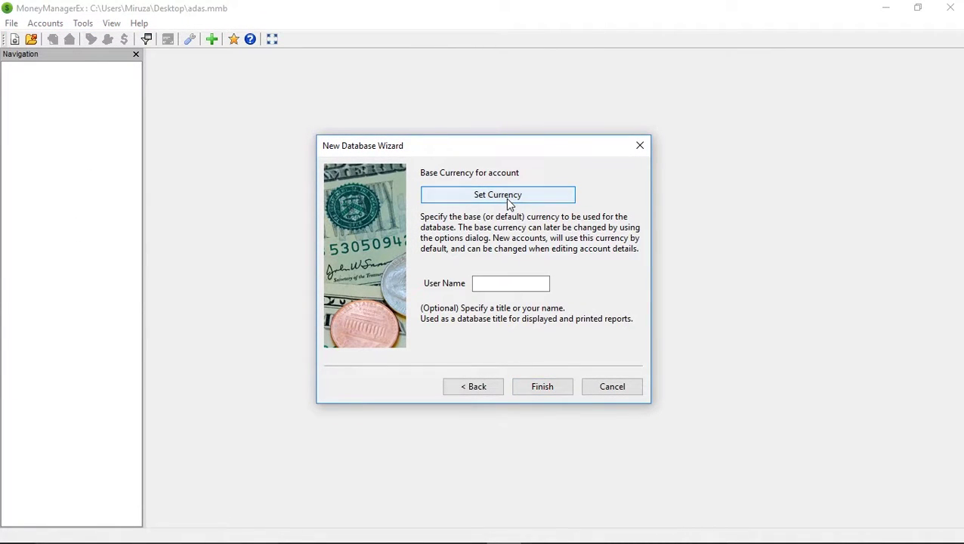
{"action": "left_click", "coordinate": [508, 198]}
{"action": "left_click_drag", "start_coordinate": [633, 180], "coordinate": [633, 188]}
{"action": "left_click", "coordinate": [453, 252]}
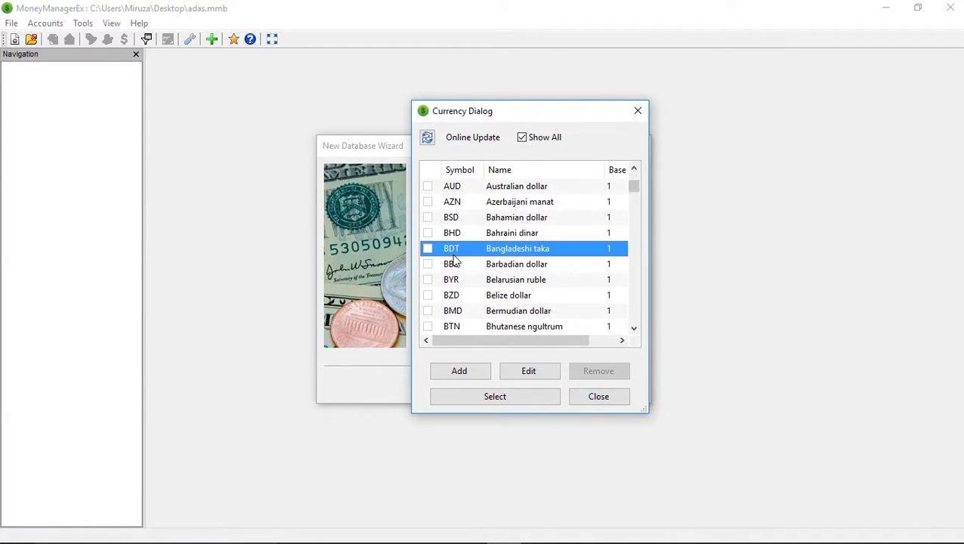
{"action": "left_click", "coordinate": [497, 396]}
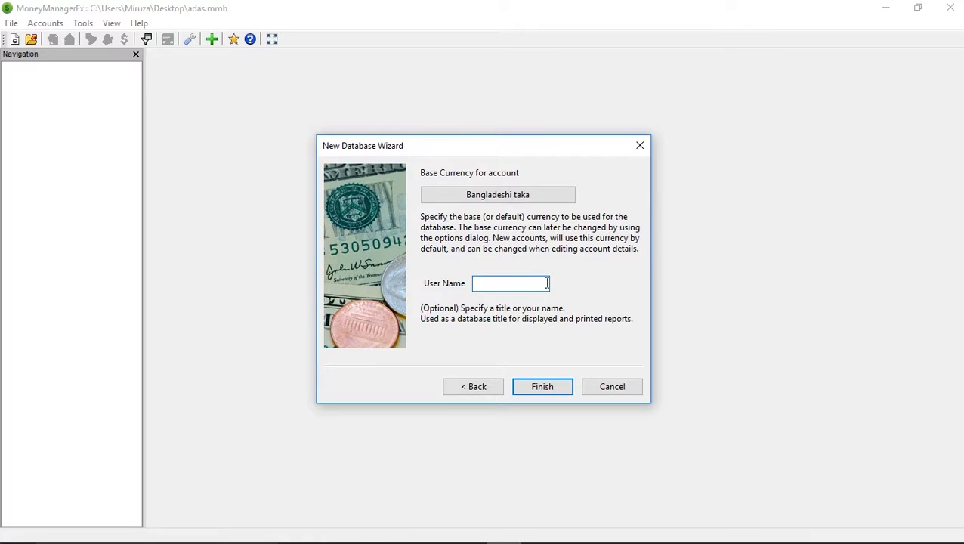
{"action": "left_click", "coordinate": [541, 387]}
Step: Add an account named Wallet and set its type to Cash
{"action": "left_click", "coordinate": [541, 393]}
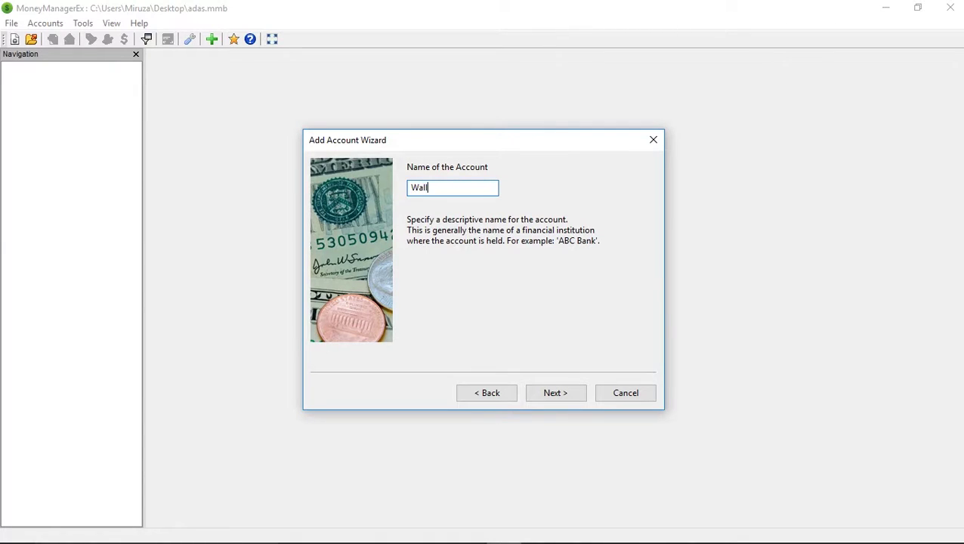
{"action": "left_click", "coordinate": [549, 393]}
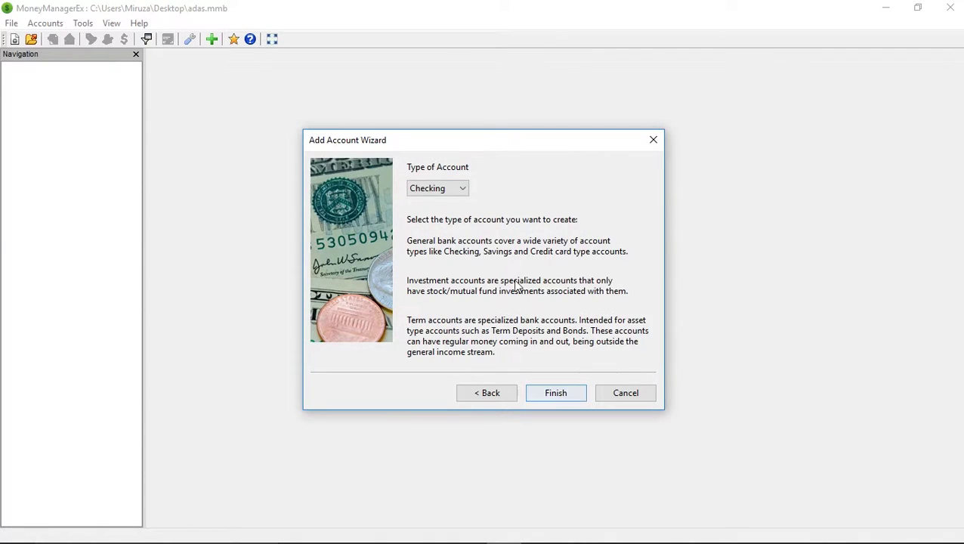
{"action": "left_click", "coordinate": [457, 188]}
{"action": "left_click", "coordinate": [534, 209]}
{"action": "left_click", "coordinate": [429, 189]}
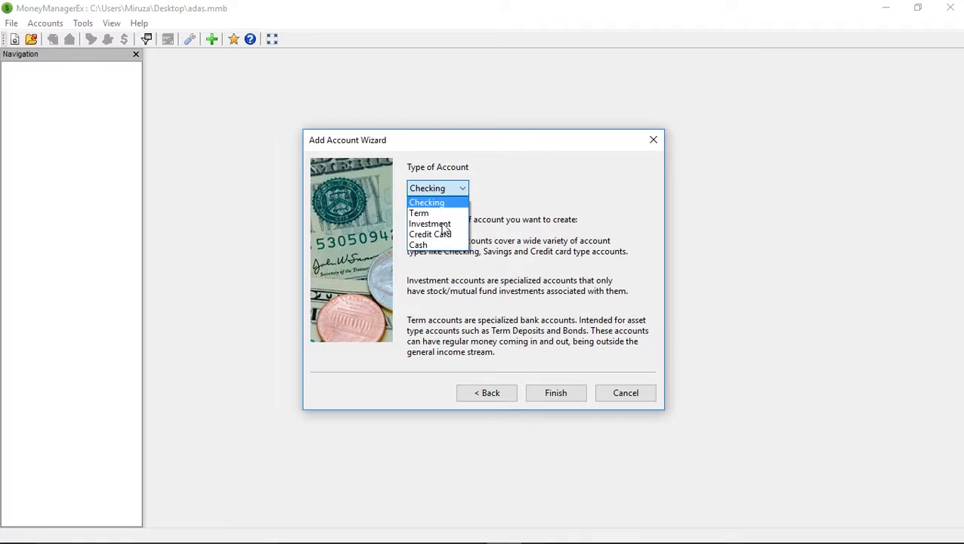
{"action": "left_click", "coordinate": [438, 244]}
{"action": "left_click", "coordinate": [554, 395]}
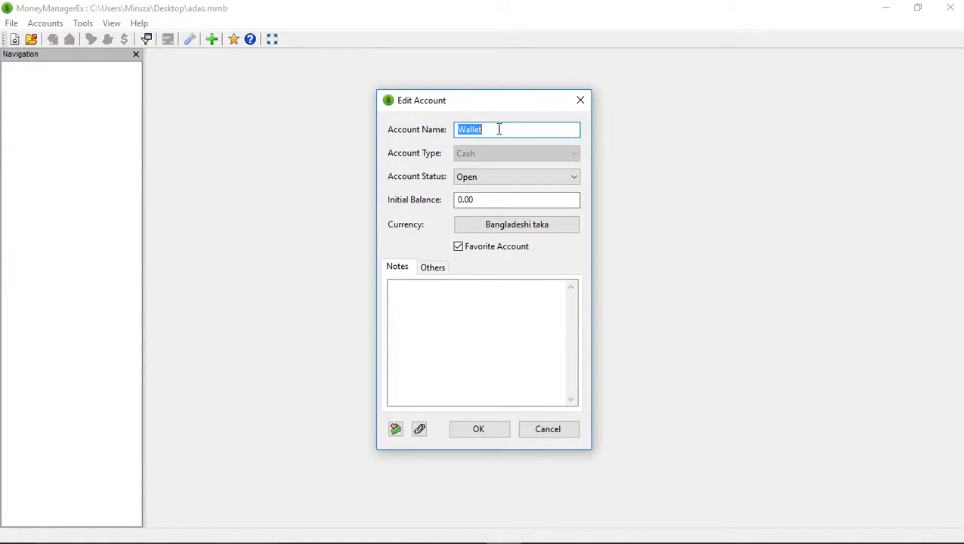
Step: Keep the Wallet account's status as Open and save the account details
{"action": "left_click", "coordinate": [503, 177]}
{"action": "left_click", "coordinate": [514, 189]}
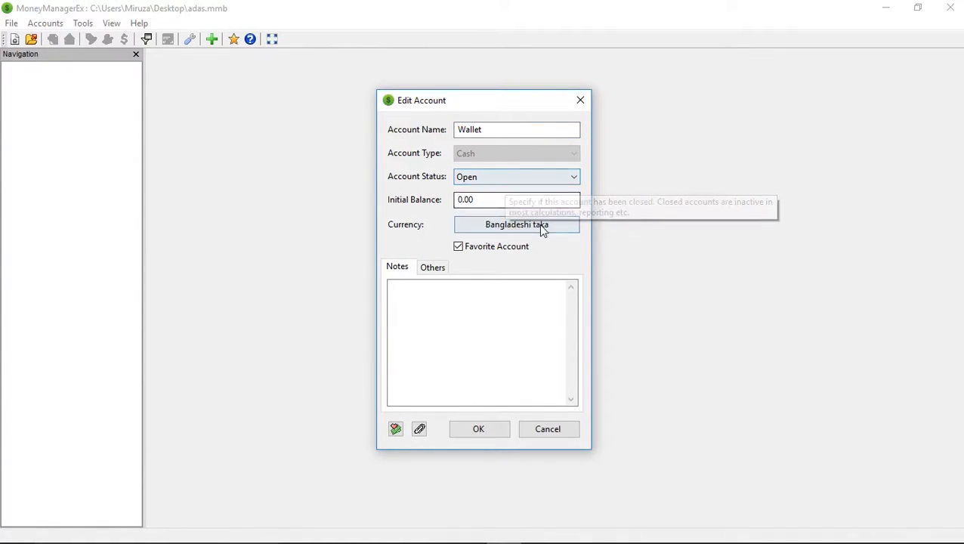
{"action": "left_click", "coordinate": [479, 430]}
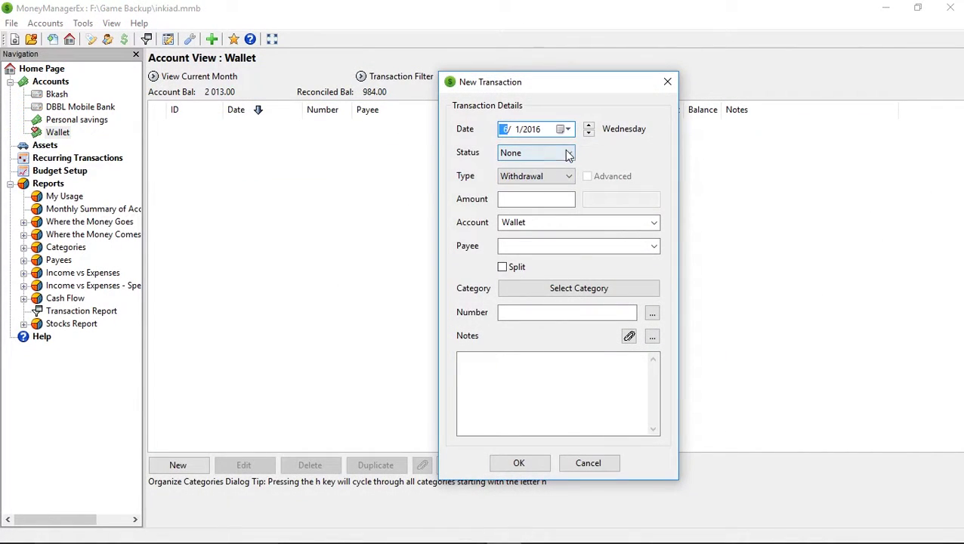
Step: Fill in the new Wallet withdrawal with payee Asd and an amount of 100
{"action": "left_click", "coordinate": [569, 246]}
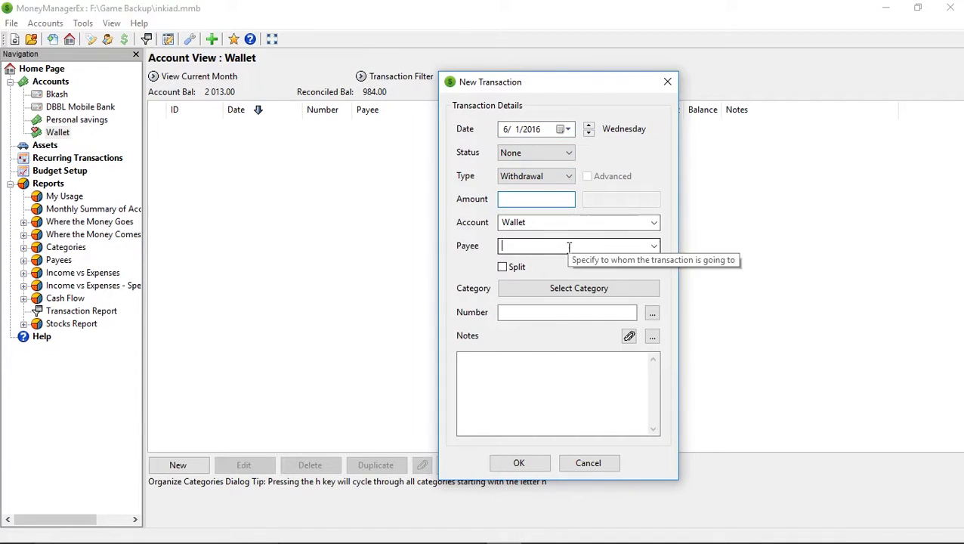
{"action": "left_click", "coordinate": [654, 245]}
{"action": "left_click", "coordinate": [535, 248]}
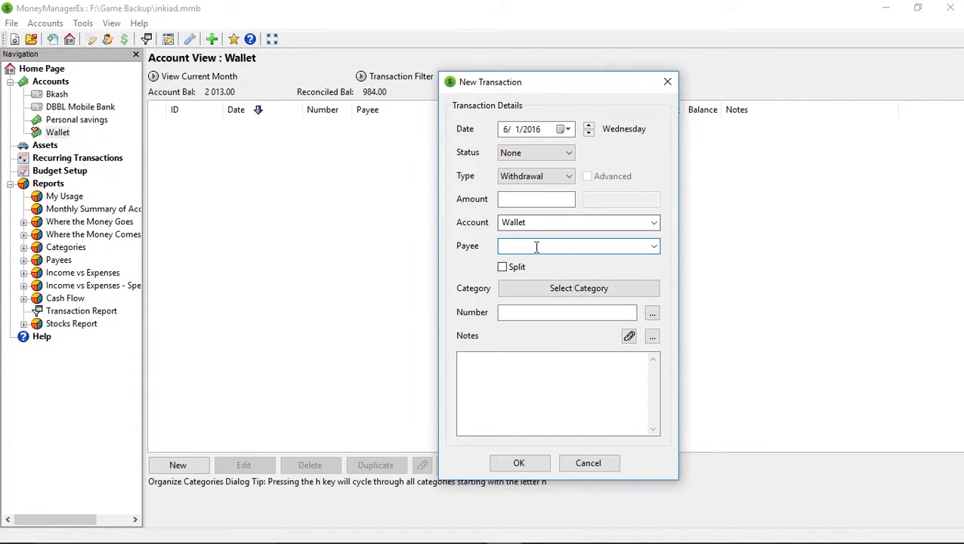
{"action": "type", "text": "Asd"}
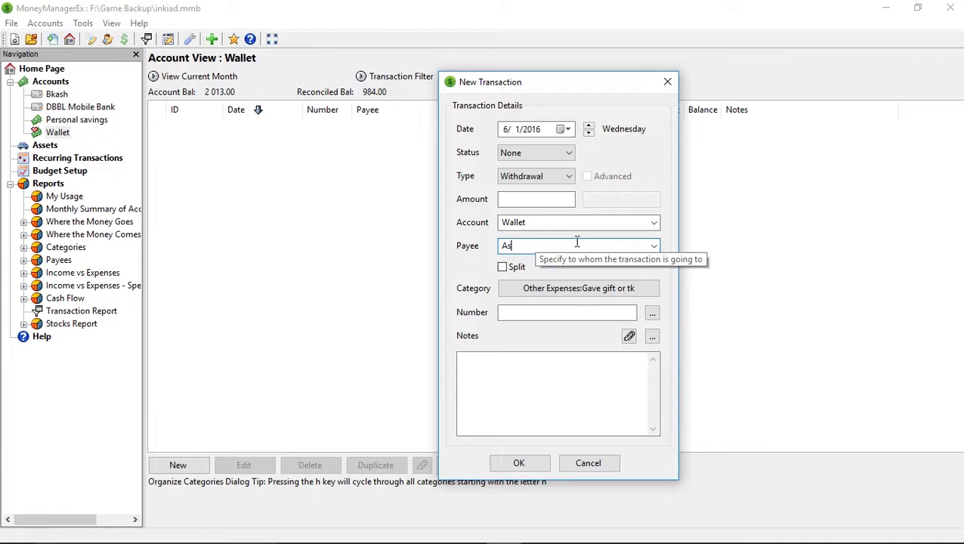
{"action": "key", "text": "BackSpace"}
{"action": "key", "text": "BackSpace"}
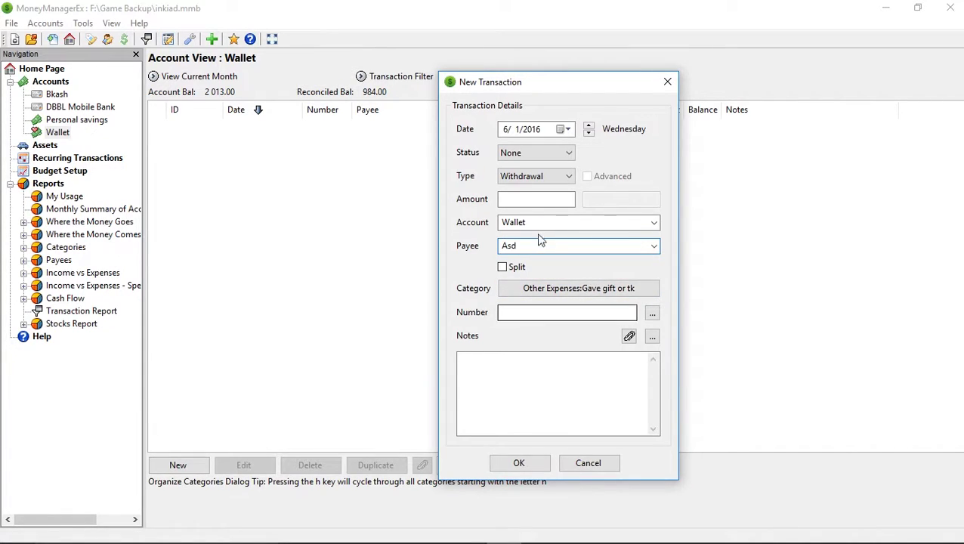
{"action": "left_click", "coordinate": [525, 200]}
{"action": "type", "text": "100"}
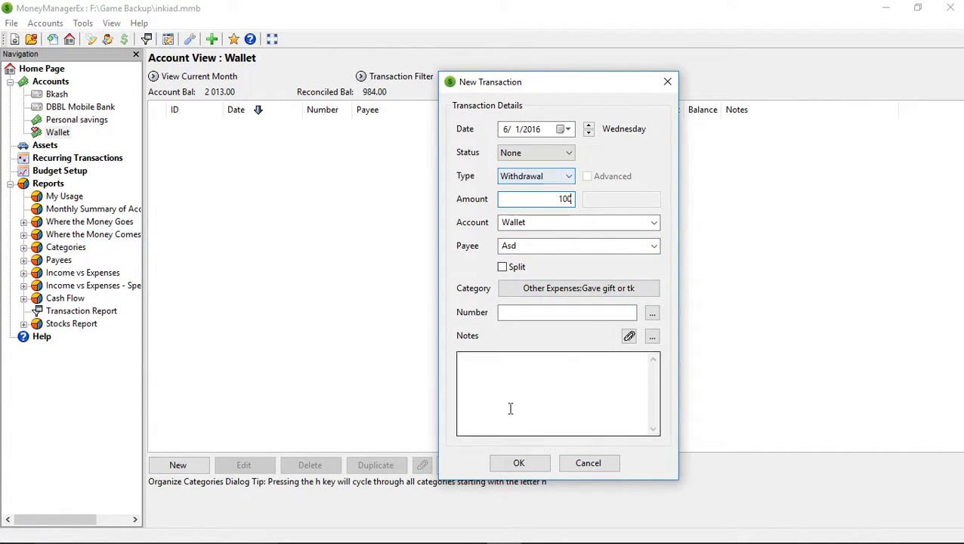
Step: Change the withdrawal's category to Food:Bazar and confirm the transaction
{"action": "left_click", "coordinate": [588, 290]}
{"action": "left_click", "coordinate": [469, 219]}
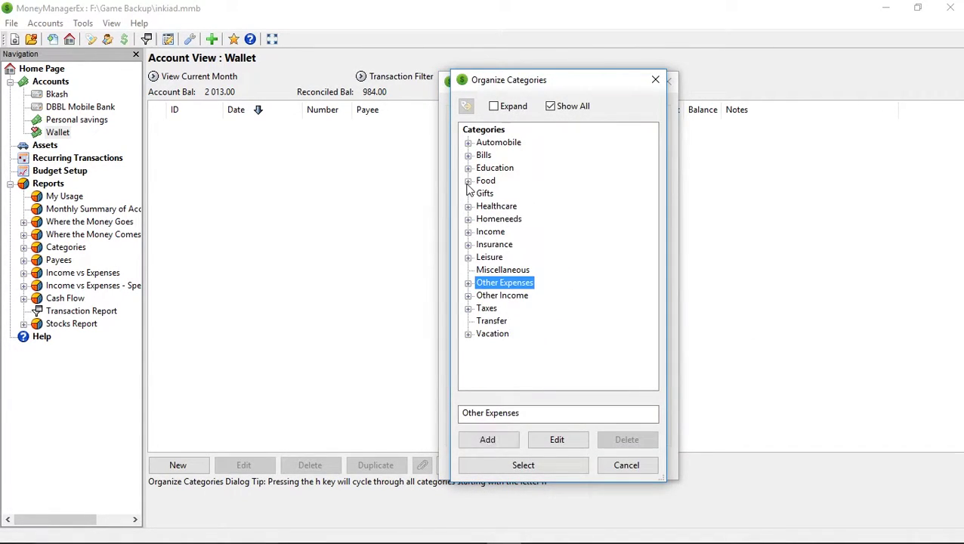
{"action": "left_click", "coordinate": [468, 181]}
{"action": "left_click", "coordinate": [499, 194]}
{"action": "left_click", "coordinate": [522, 465]}
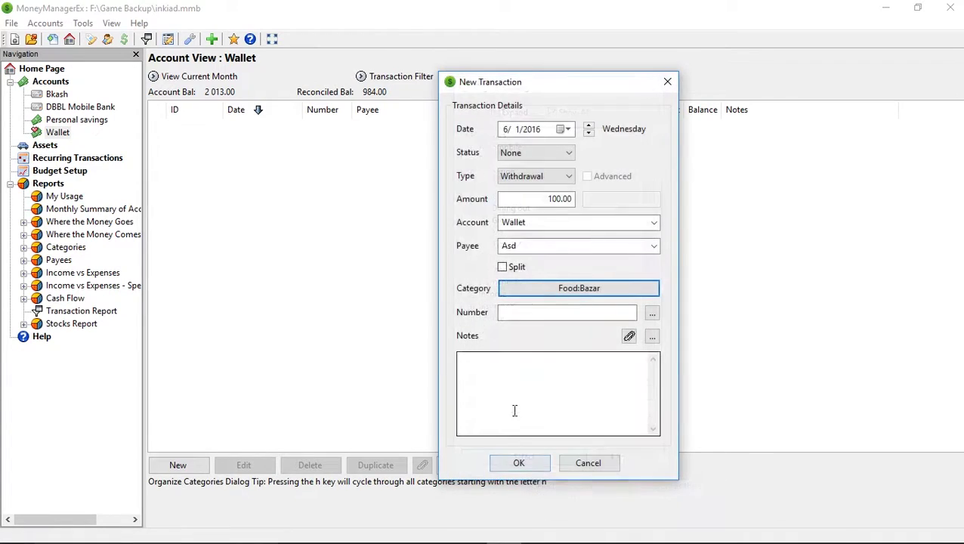
{"action": "left_click", "coordinate": [518, 462]}
{"action": "left_click", "coordinate": [592, 285]}
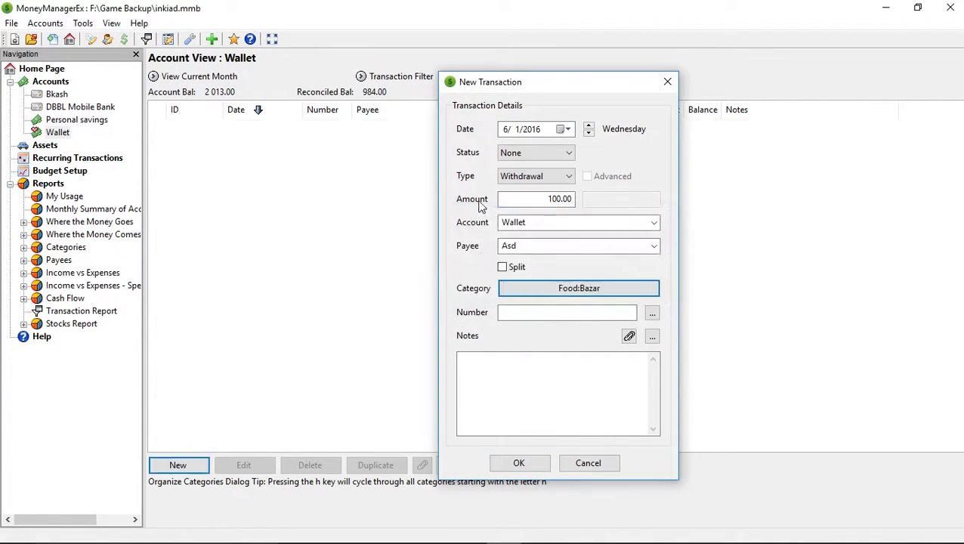
Step: Examine the usage, monthly account summary, money goes, money comes from and categories reports
{"action": "left_click", "coordinate": [47, 182]}
{"action": "left_click", "coordinate": [61, 198]}
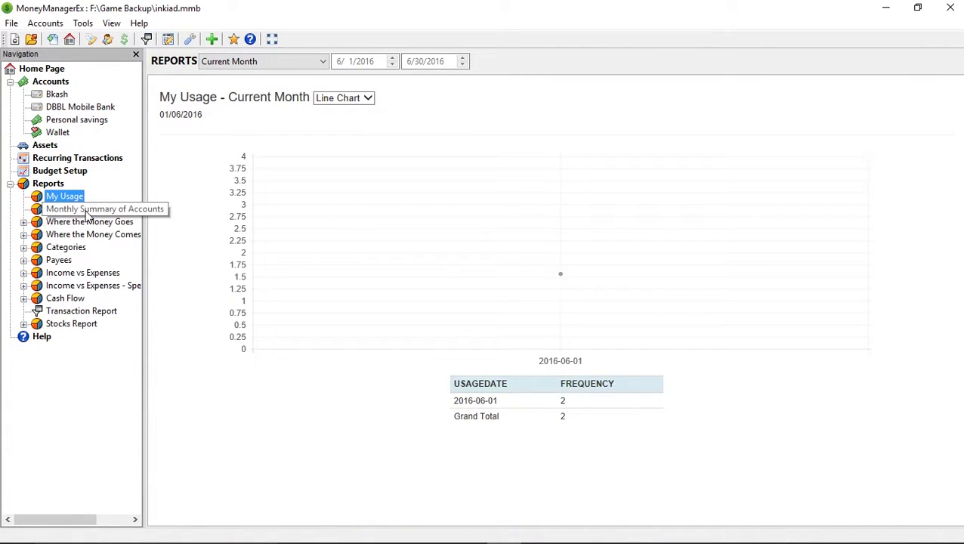
{"action": "left_click", "coordinate": [86, 211]}
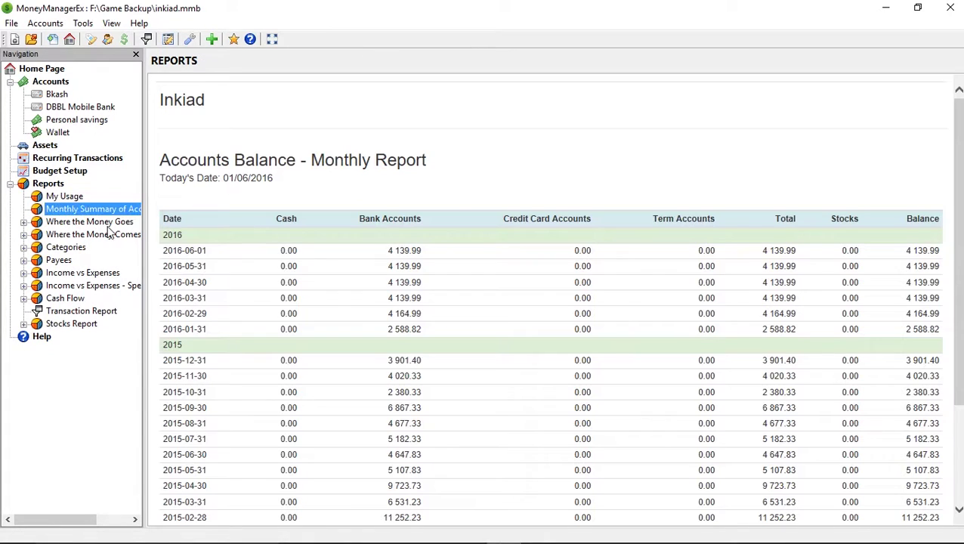
{"action": "left_click", "coordinate": [89, 222]}
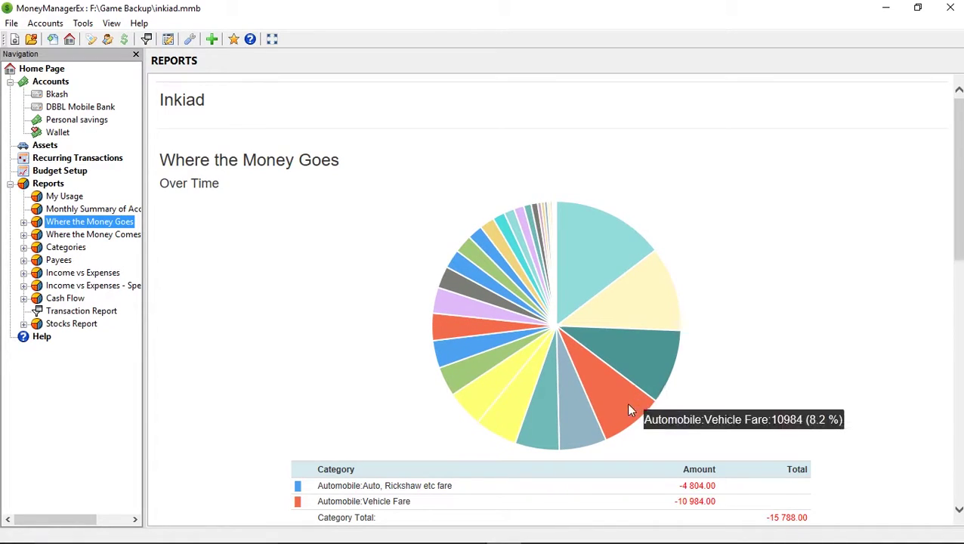
{"action": "left_click", "coordinate": [87, 234]}
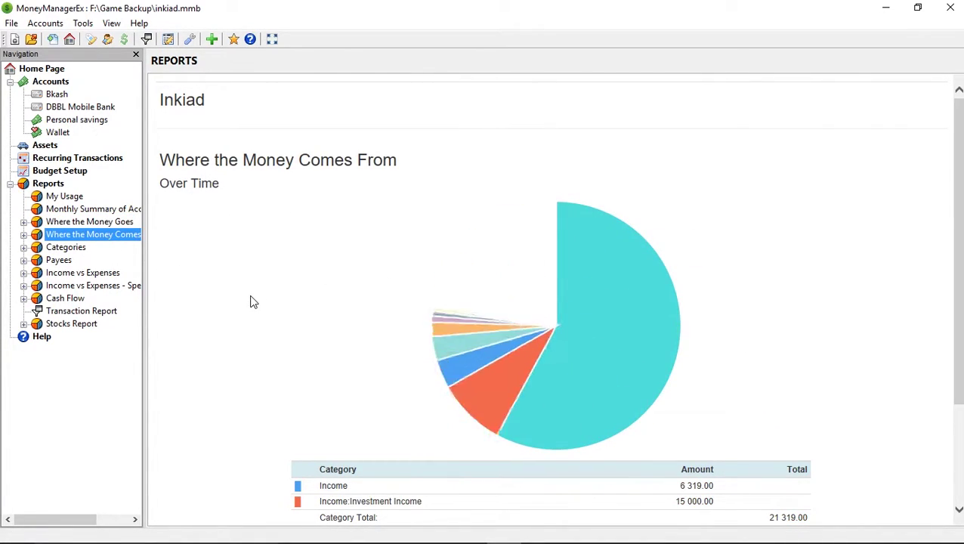
{"action": "left_click", "coordinate": [67, 247]}
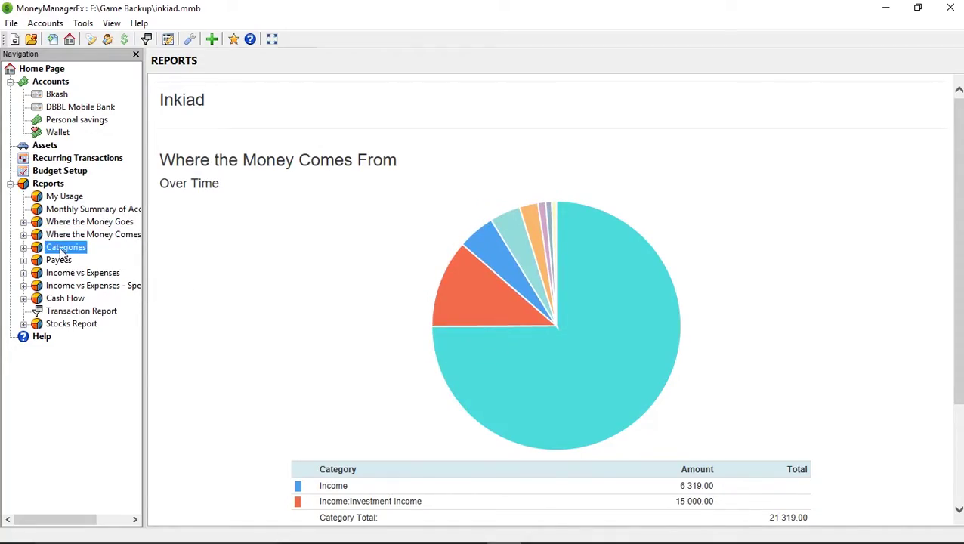
{"action": "scroll", "coordinate": [379, 315], "scroll_direction": "down", "scroll_amount": 5}
{"action": "scroll", "coordinate": [381, 316], "scroll_direction": "up", "scroll_amount": 5}
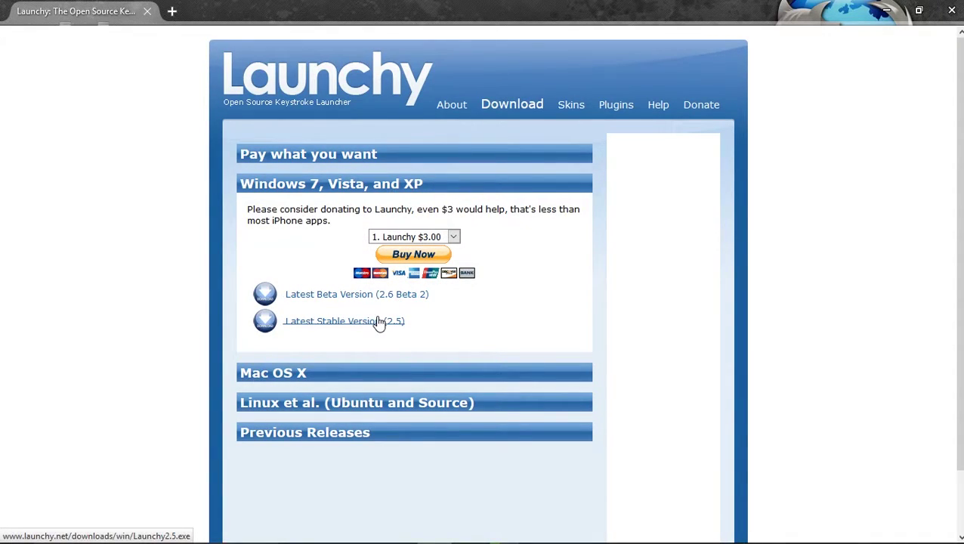
Step: Download the latest stable version (2.5) of Launchy for Windows from its website
{"action": "right_click", "coordinate": [380, 322]}
{"action": "left_click", "coordinate": [454, 274]}
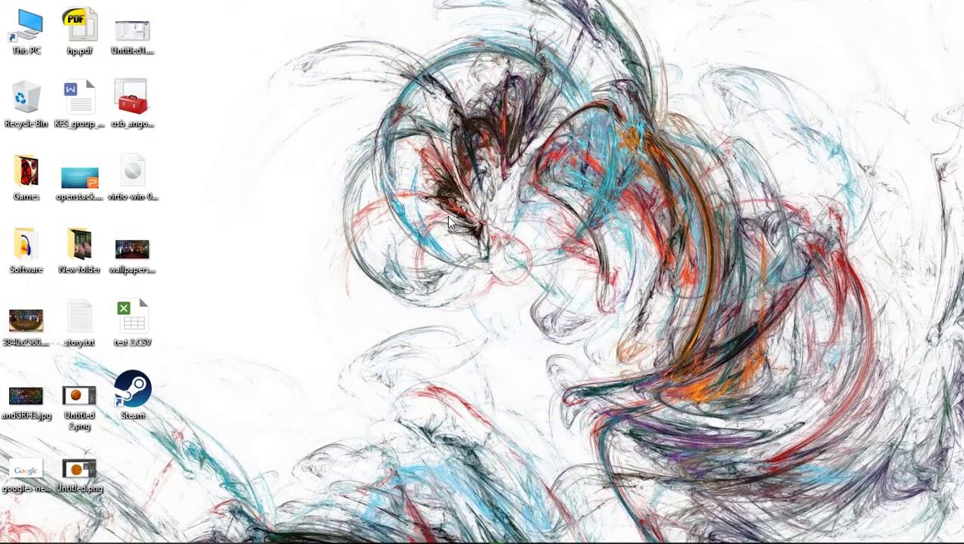
Step: Open Launchy's catalog options, look through the folders available for adding as a directory, and close the options without adding one
{"action": "key", "text": "alt+space"}
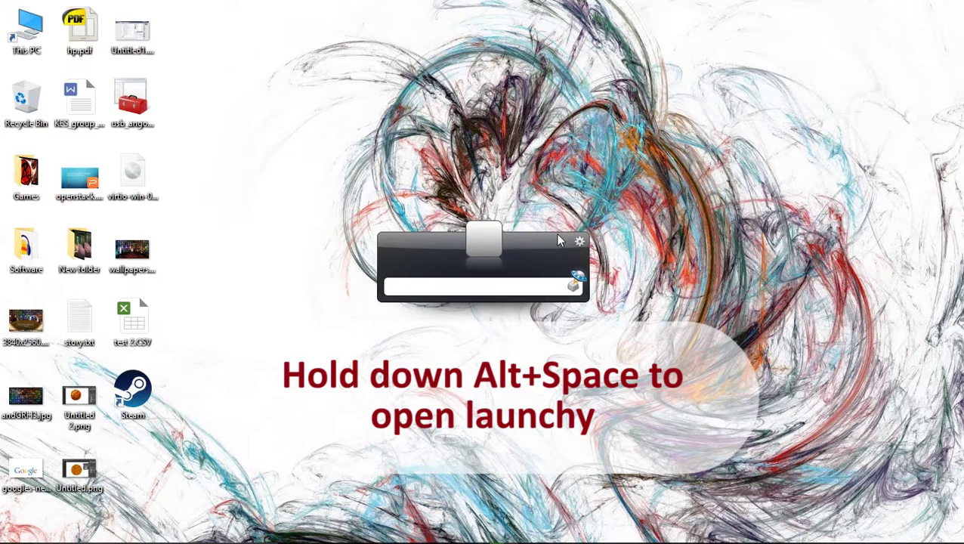
{"action": "left_click", "coordinate": [579, 242]}
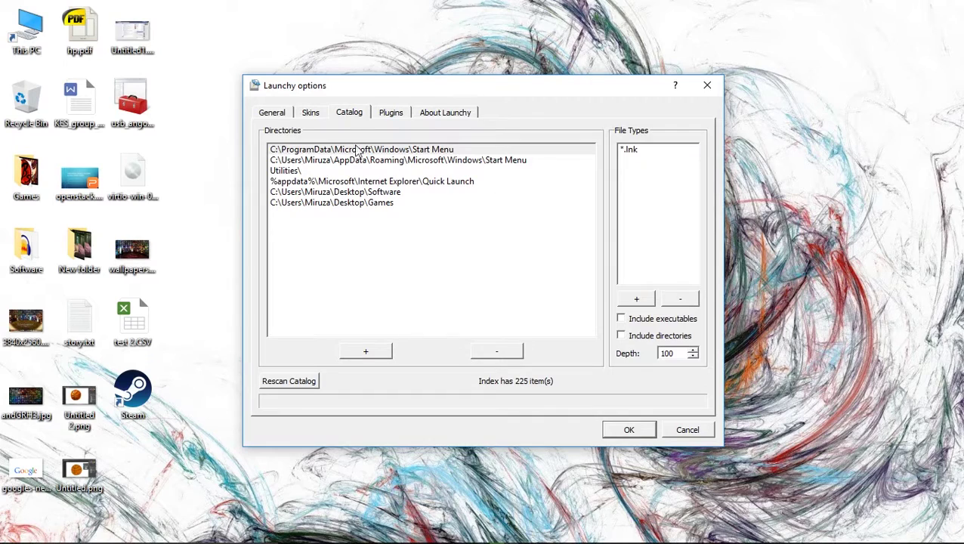
{"action": "left_click", "coordinate": [366, 351]}
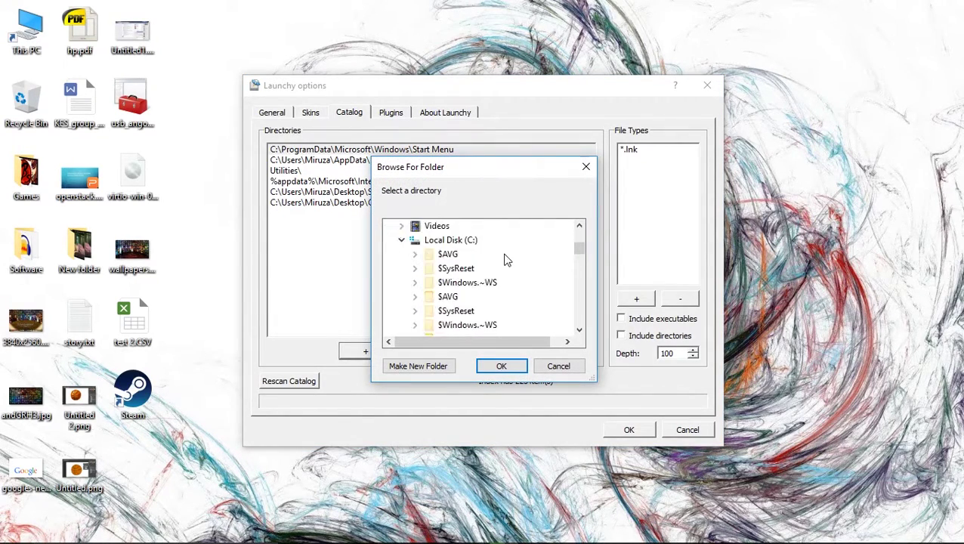
{"action": "scroll", "coordinate": [506, 257], "scroll_direction": "down", "scroll_amount": 6}
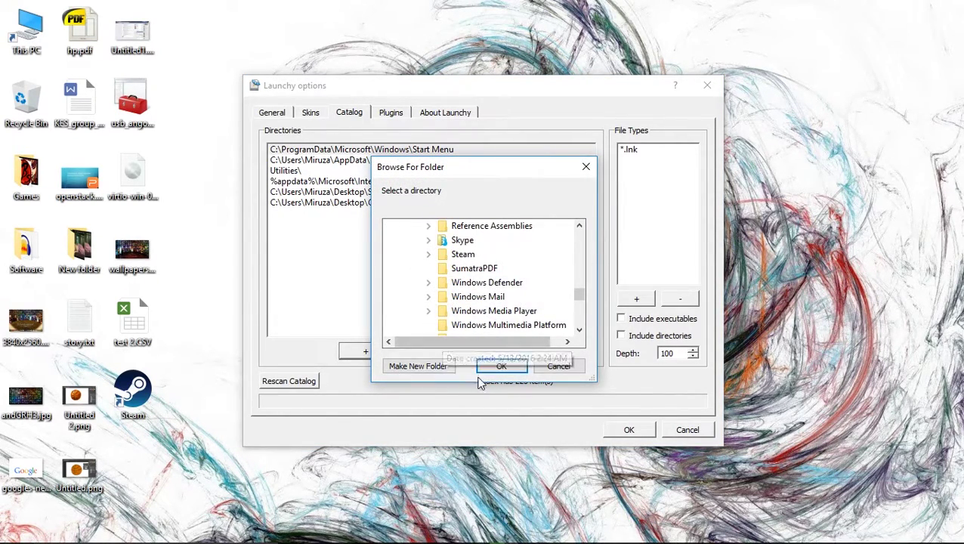
{"action": "left_click", "coordinate": [559, 367]}
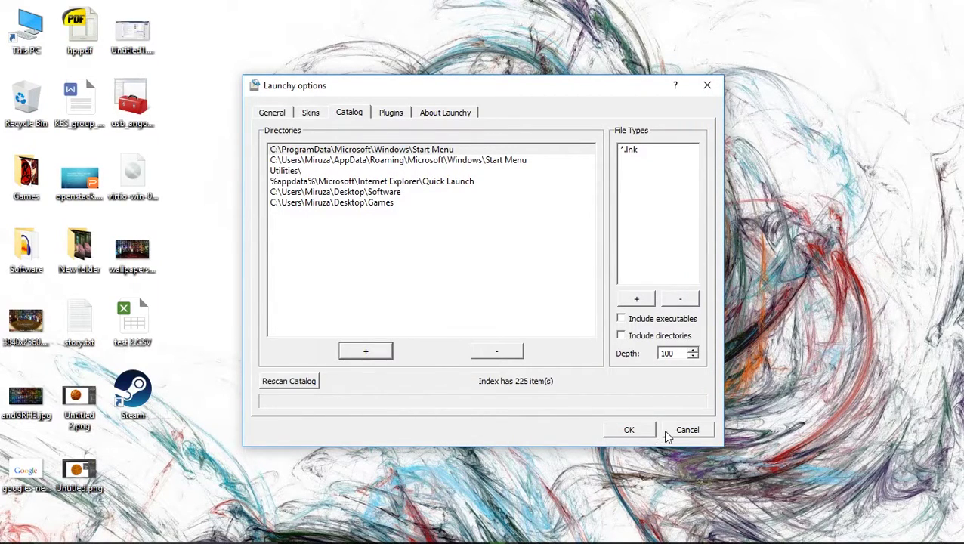
{"action": "left_click", "coordinate": [641, 431]}
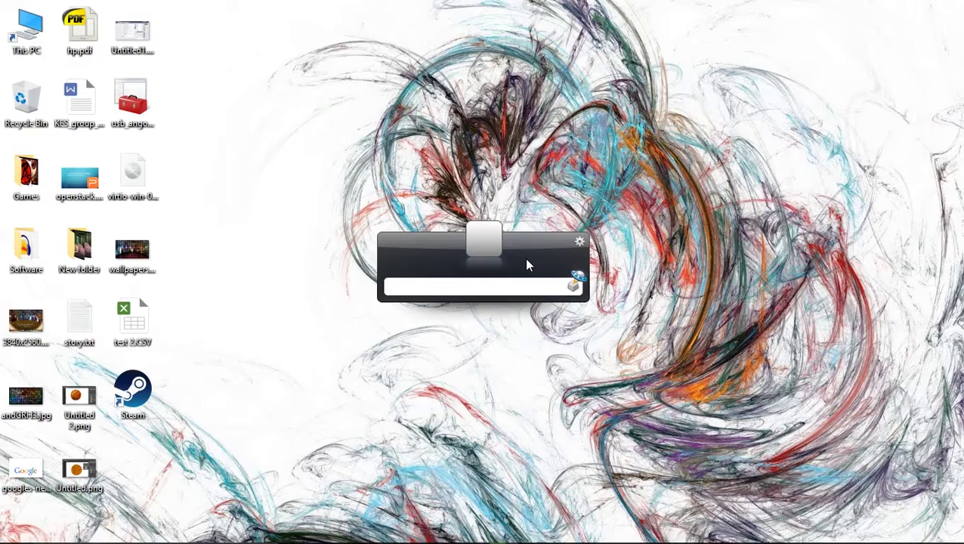
Step: Launch WordPad from Launchy with the keyword "word", and close its window
{"action": "type", "text": "word"}
{"action": "key", "text": "Return"}
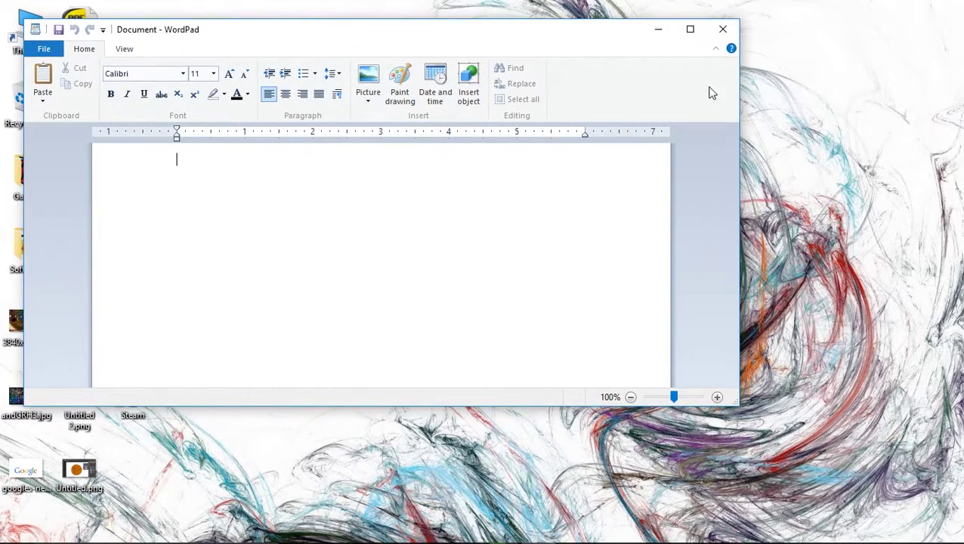
{"action": "left_click", "coordinate": [722, 29]}
Step: Bring up Launchy, launch Notepad with the keyword "note", and close its window
{"action": "key", "text": "alt+space"}
{"action": "type", "text": "no"}
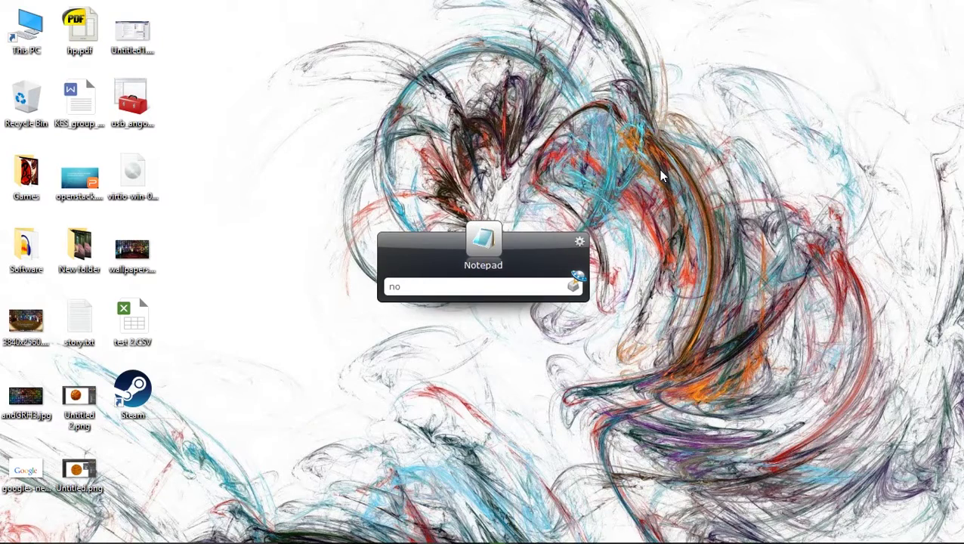
{"action": "type", "text": "te"}
{"action": "key", "text": "Return"}
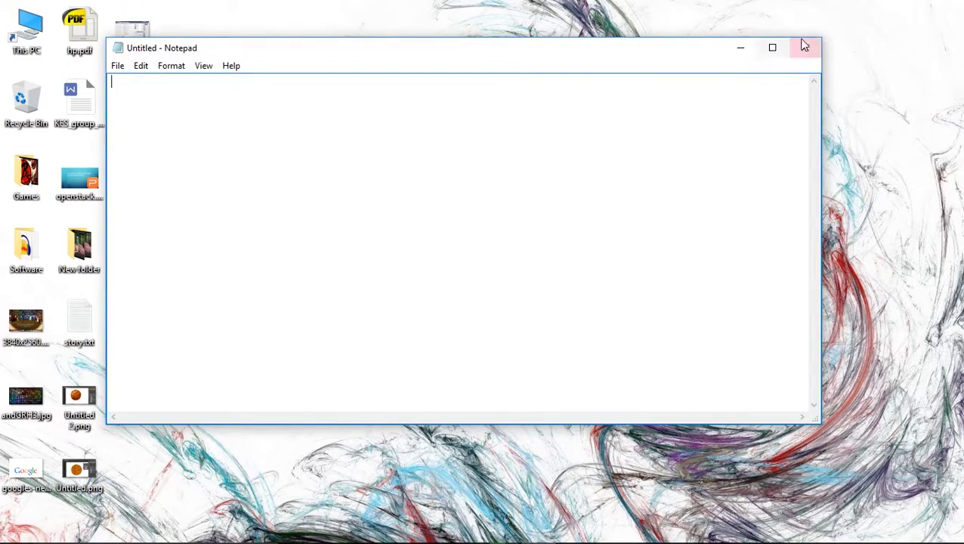
{"action": "left_click", "coordinate": [806, 47]}
Step: Start WPS Writer from Launchy with the keyword "wps" and open a new document tab
{"action": "key", "text": "alt+space"}
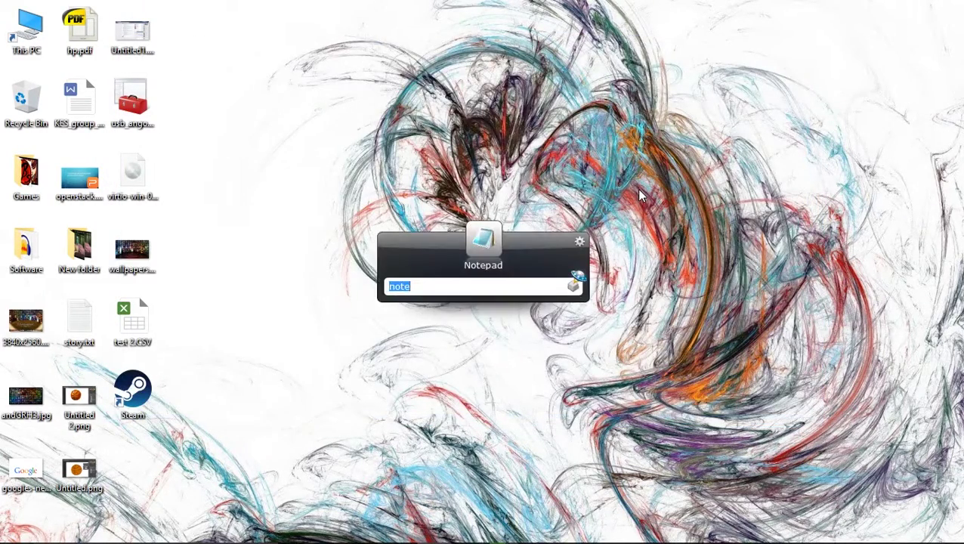
{"action": "type", "text": "wps"}
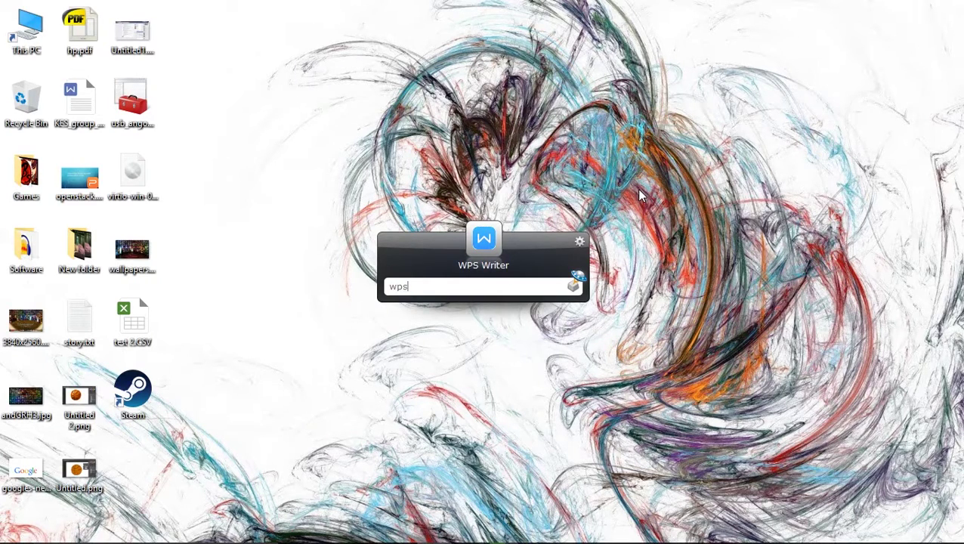
{"action": "key", "text": "Return"}
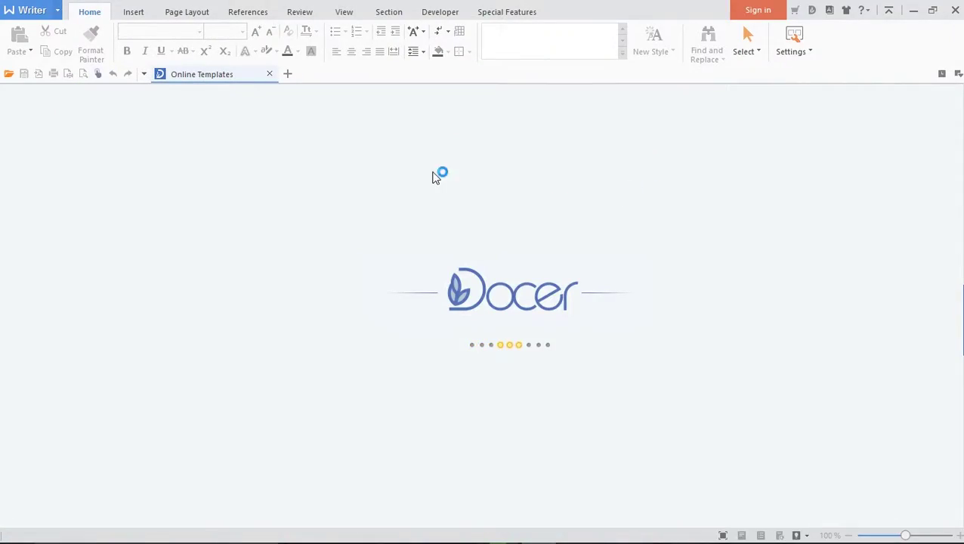
{"action": "left_click", "coordinate": [288, 74]}
Step: Select the first eight images in the MBSTU folder and use the 7-Zip commands on them
{"action": "left_click_drag", "start_coordinate": [155, 155], "coordinate": [732, 61]}
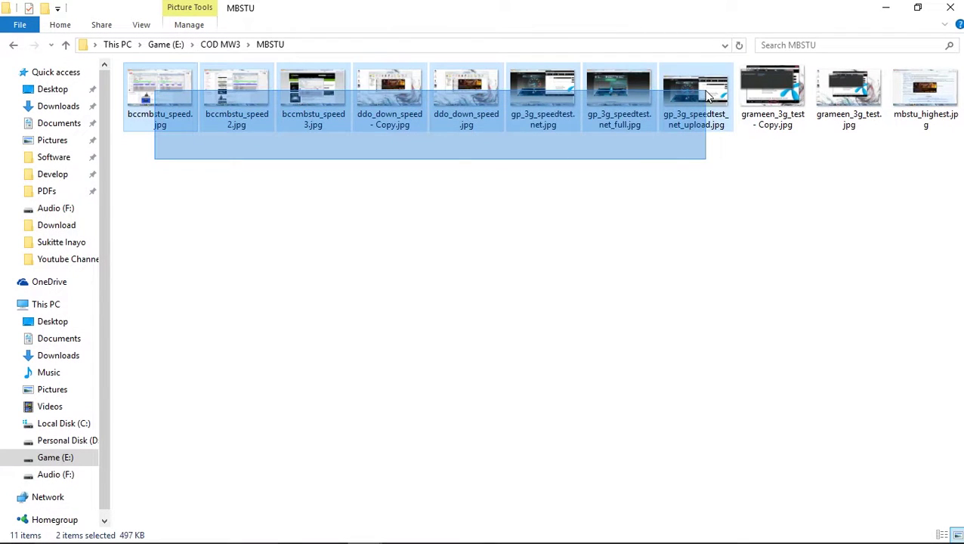
{"action": "right_click", "coordinate": [706, 91]}
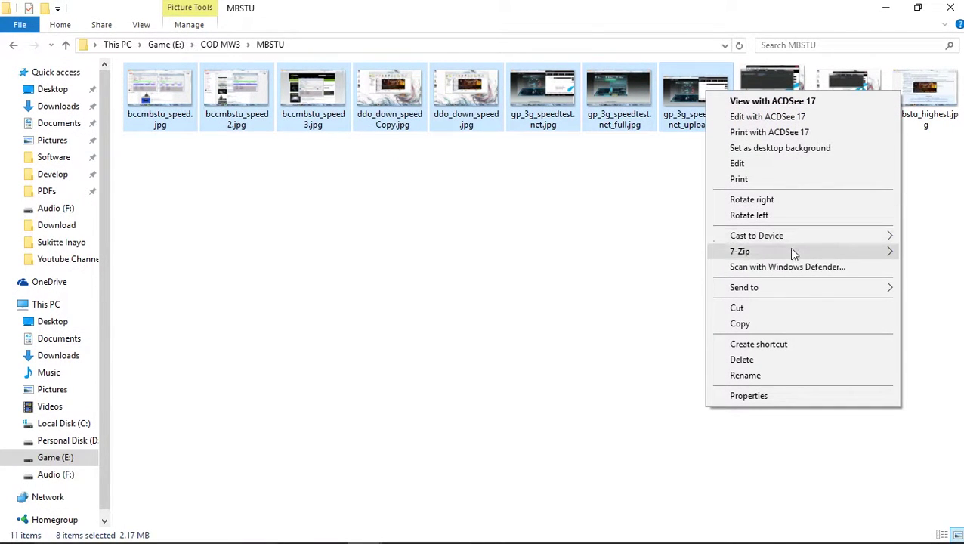
{"action": "mouse_move", "coordinate": [789, 247]}
{"action": "left_click", "coordinate": [609, 253]}
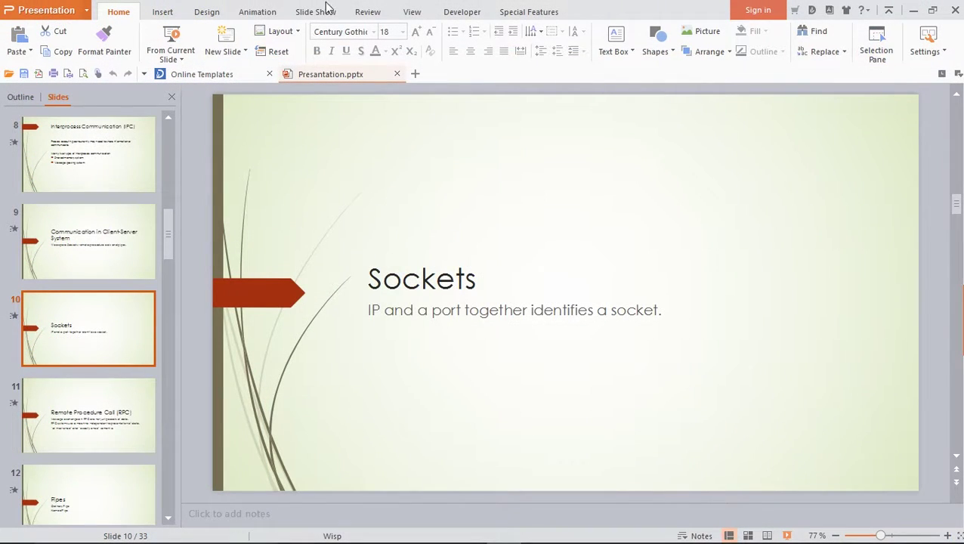
Step: Look over the insert and design tools in WPS Presentation and show all available design templates for Presantation.pptx
{"action": "left_click", "coordinate": [163, 13]}
{"action": "left_click", "coordinate": [215, 13]}
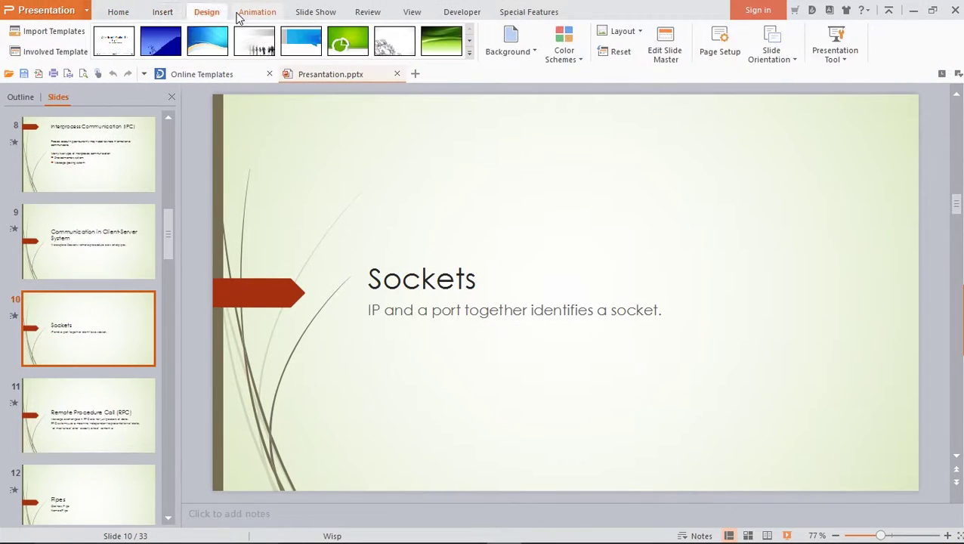
{"action": "left_click", "coordinate": [470, 54]}
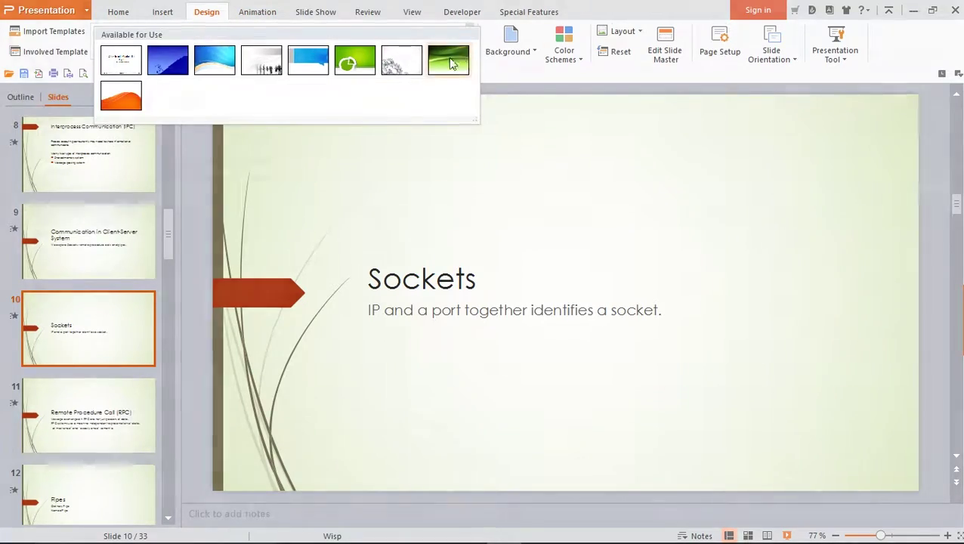